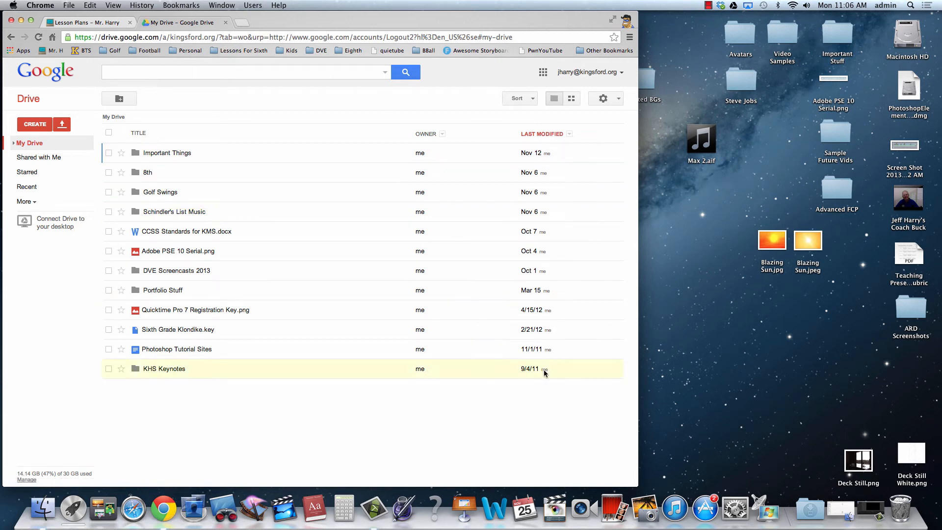
# Widen the browser window and create a new blank spreadsheet in My Drive.
pyautogui.moveTo(636, 485); pyautogui.dragTo(889, 494)
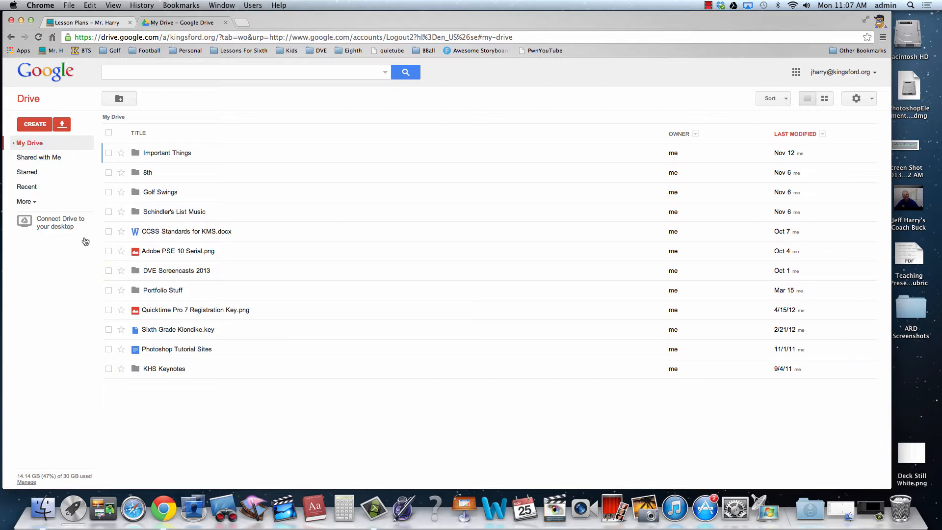
pyautogui.click(35, 124)
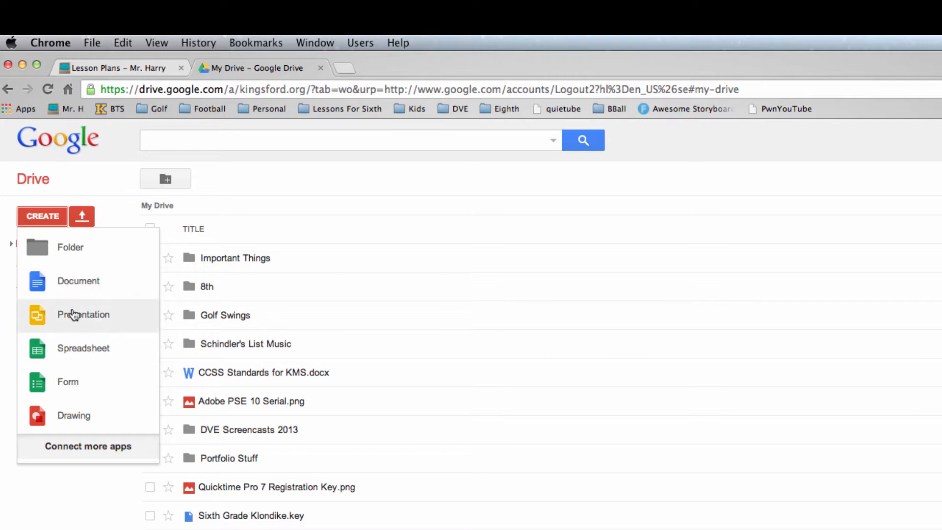
pyautogui.click(38, 351)
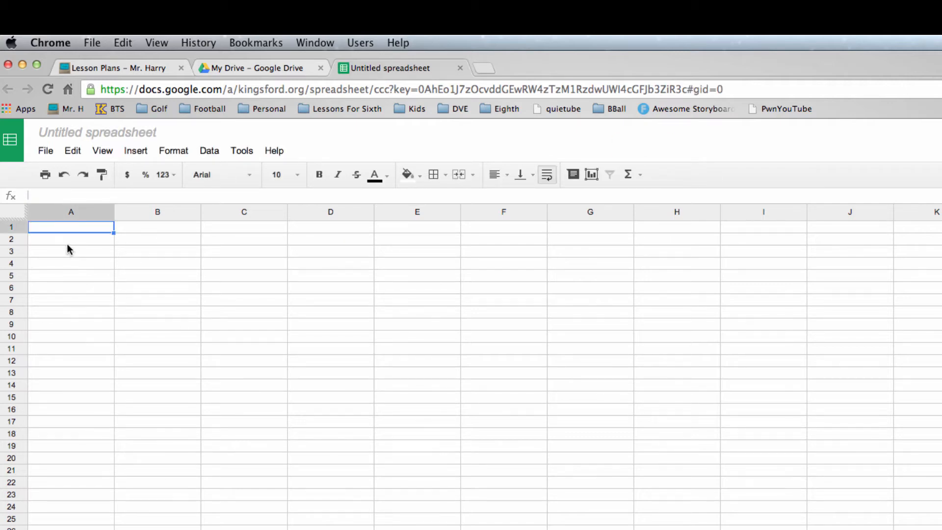
pyautogui.click(155, 252)
pyautogui.click(248, 265)
pyautogui.click(316, 338)
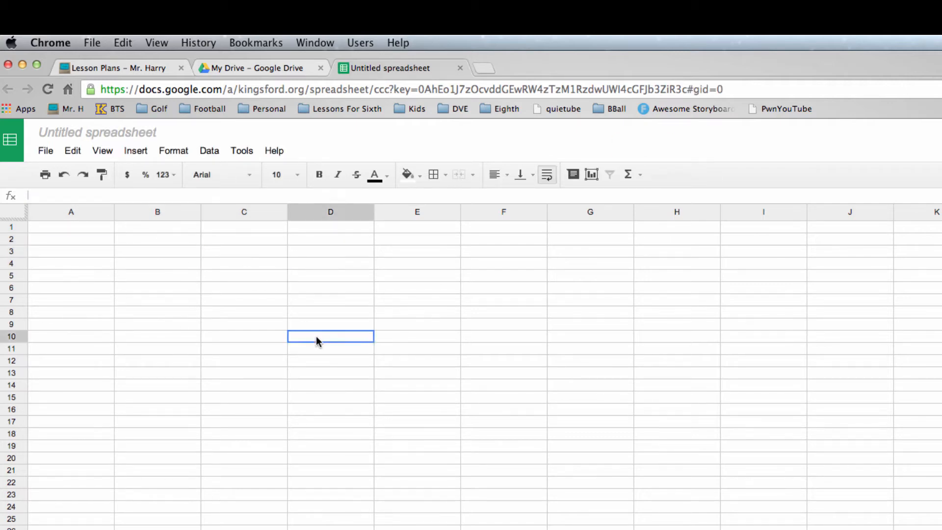
pyautogui.click(243, 346)
pyautogui.click(142, 325)
pyautogui.click(101, 263)
pyautogui.click(61, 228)
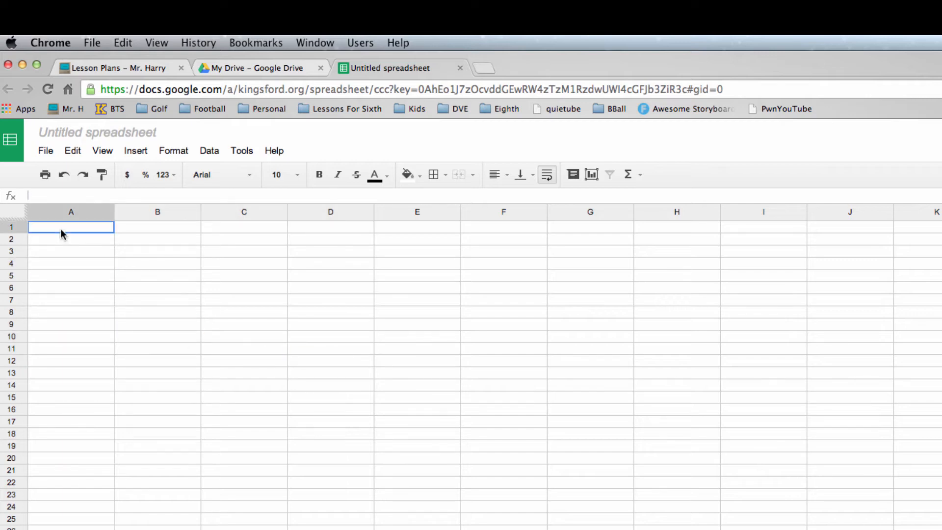
pyautogui.click(197, 252)
pyautogui.click(275, 265)
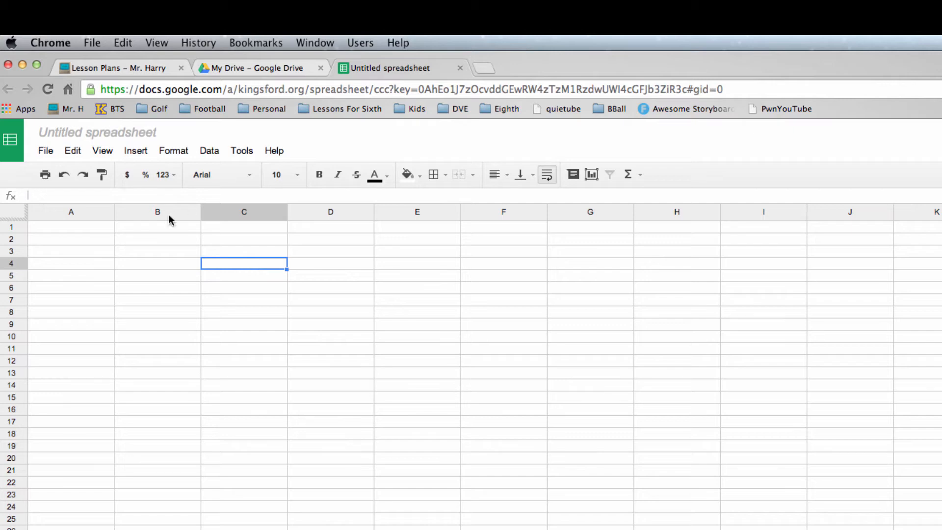
# Rename the untitled spreadsheet as Gradebook.
pyautogui.click(82, 136)
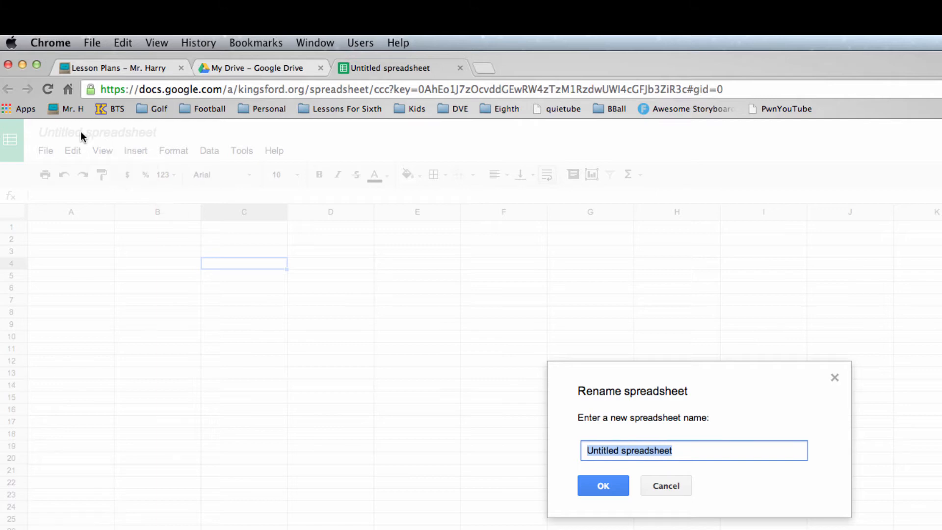
pyautogui.write('Grade')
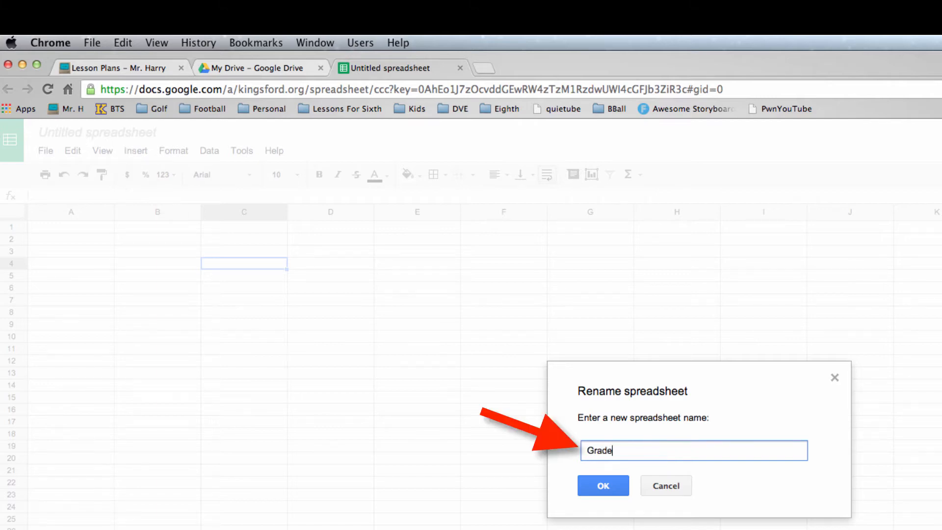
pyautogui.write('book')
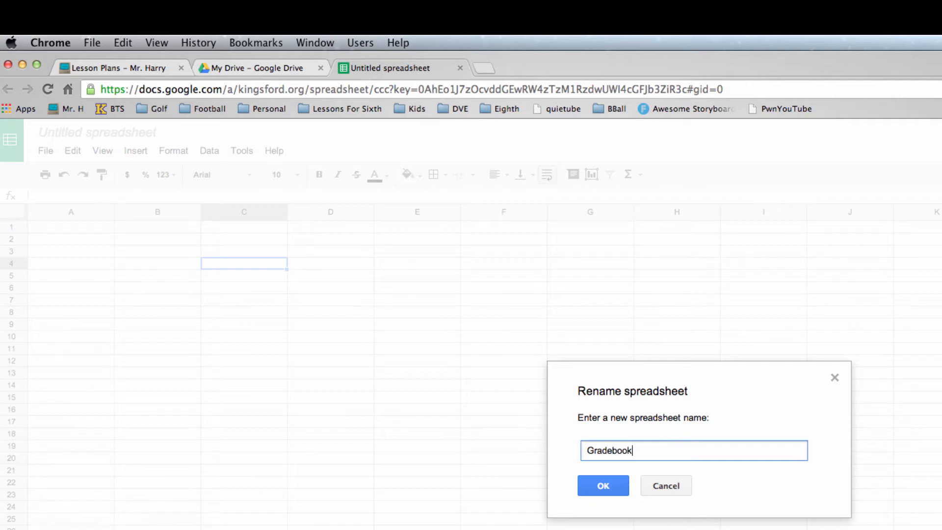
pyautogui.click(605, 485)
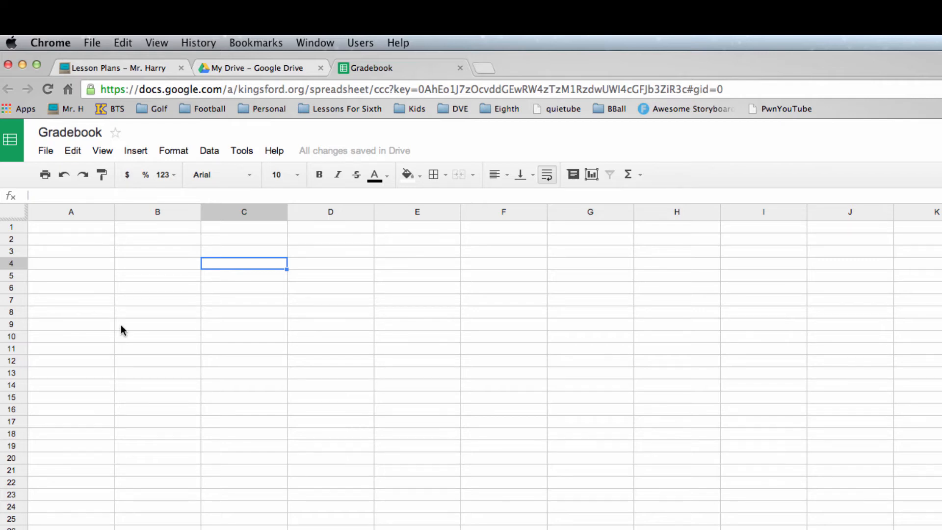
# Enter the title Gradebook in cell A1 and the column heading Name in cell A3.
pyautogui.click(71, 227)
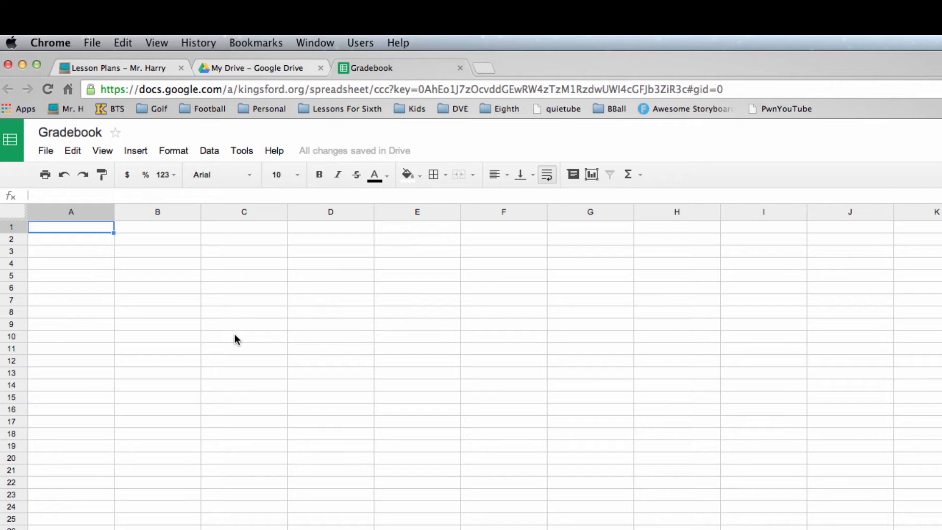
pyautogui.write('Gradebook')
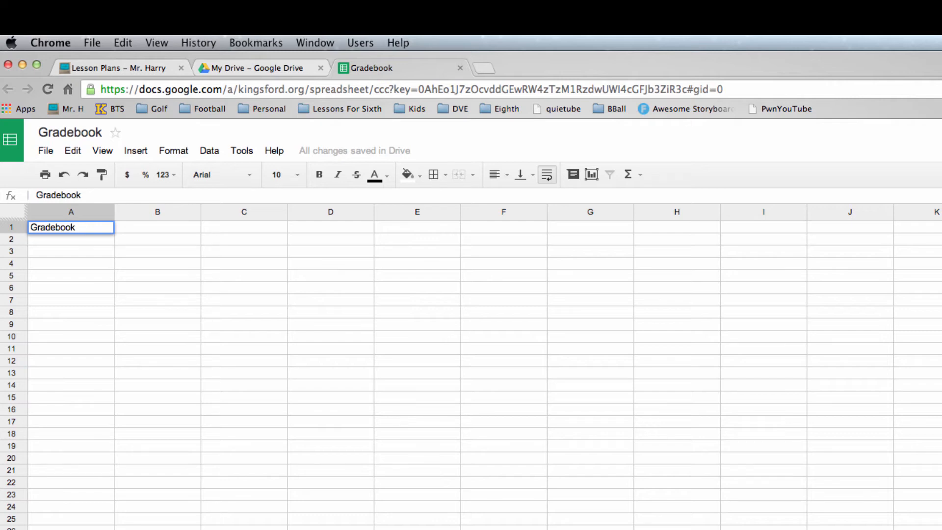
pyautogui.press('Return')
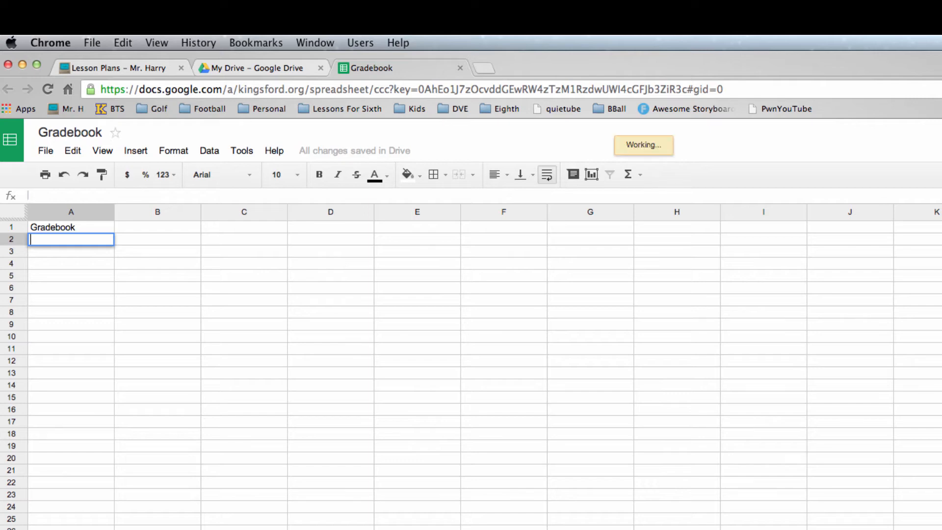
pyautogui.click(104, 251)
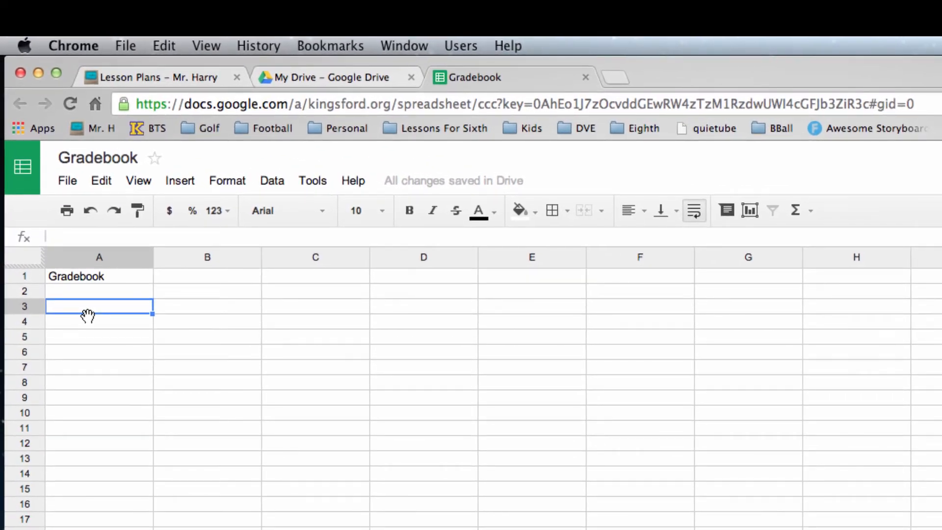
pyautogui.write('Name')
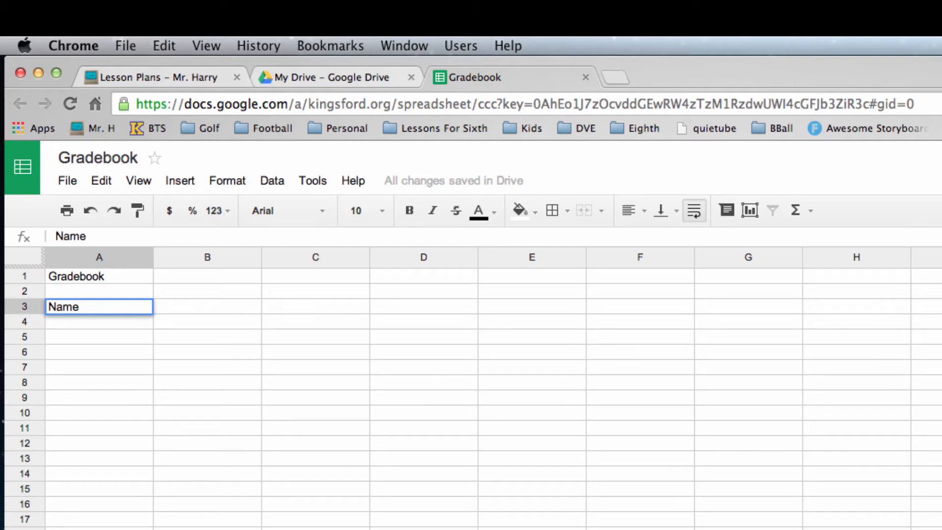
pyautogui.press('Return')
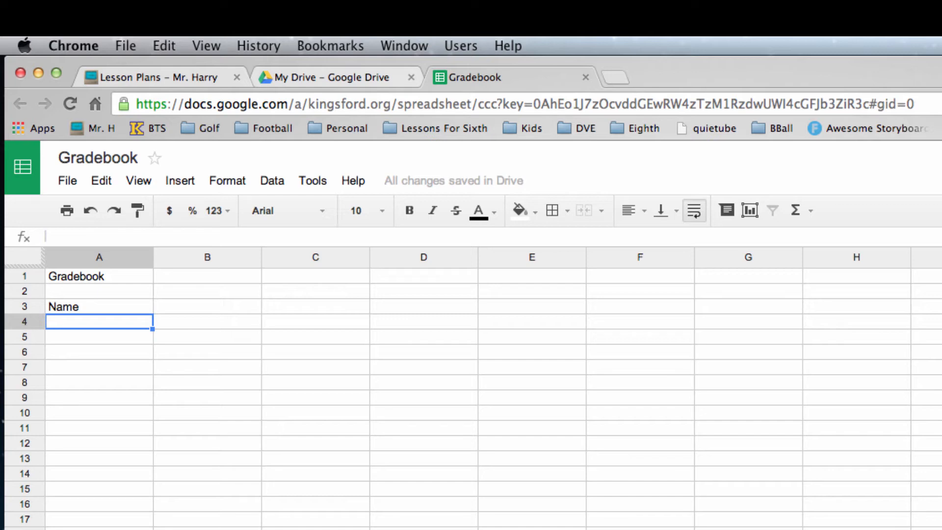
# Enter the three students' first names in cells A4 to A6 below the Name heading.
pyautogui.write('Larry')
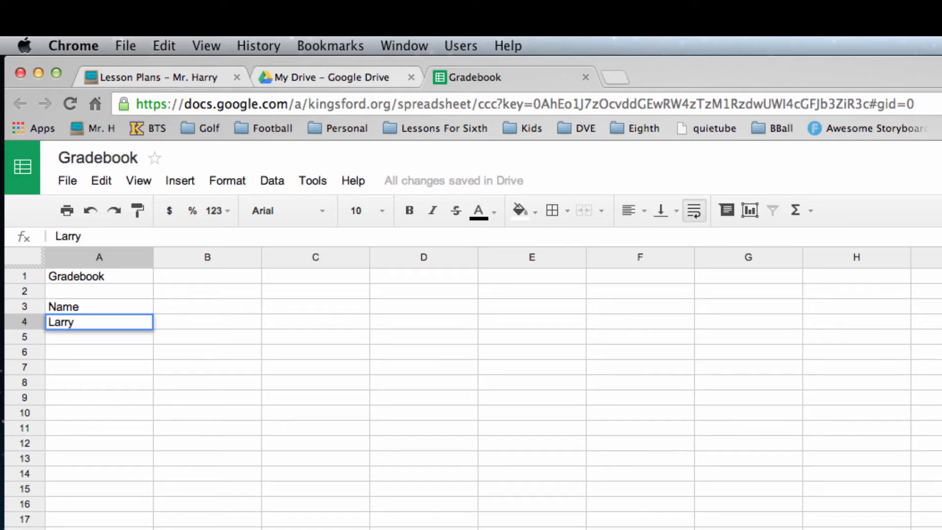
pyautogui.press('Return')
pyautogui.write('Curly')
pyautogui.press('Return')
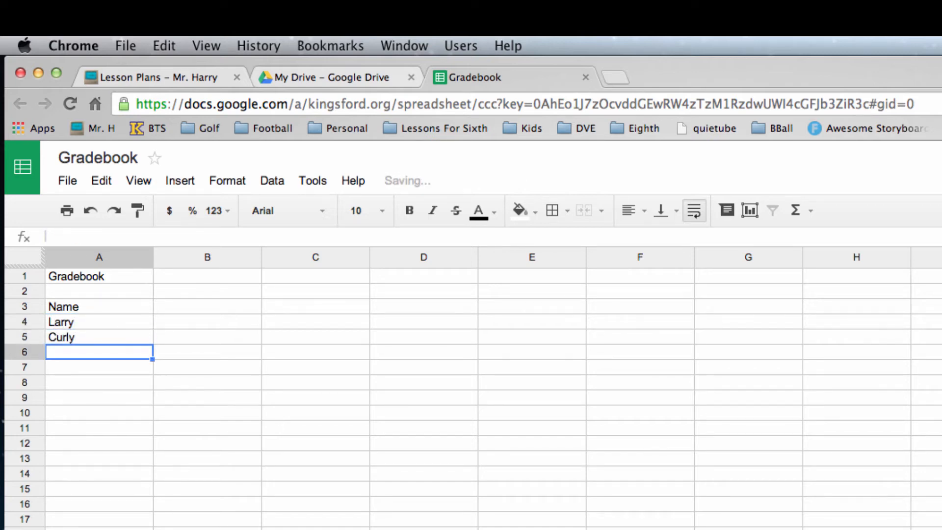
pyautogui.write('Moe')
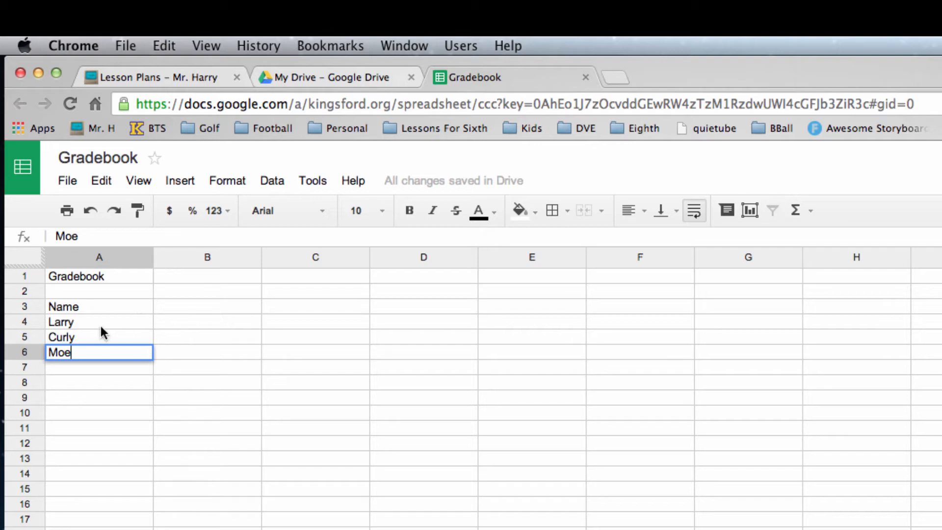
pyautogui.click(91, 412)
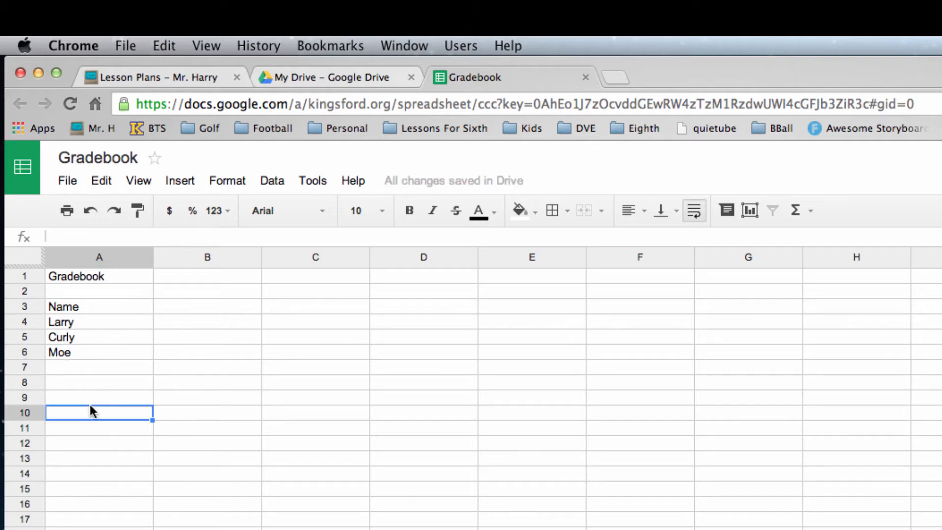
# Clear the student name in cell A6 and re-enter it with its last letter changed to "w".
pyautogui.click(81, 349)
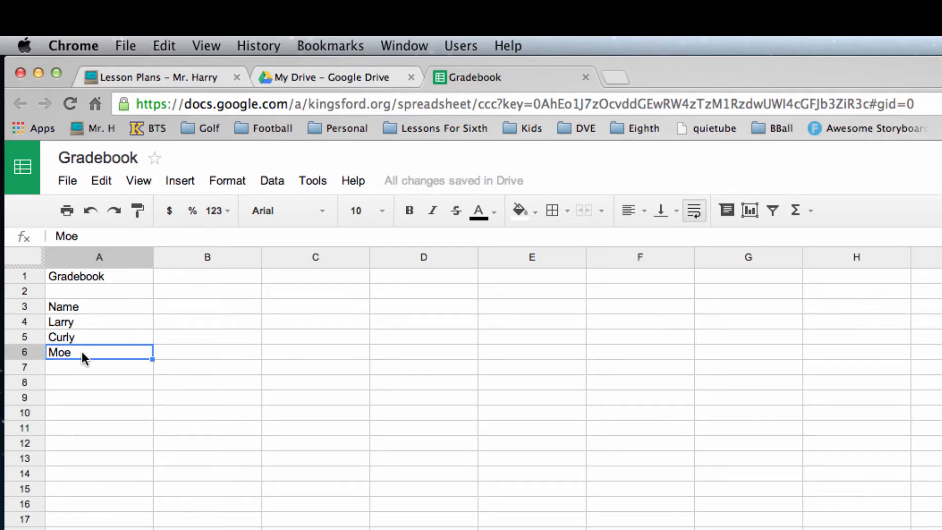
pyautogui.press('Delete')
pyautogui.click(96, 380)
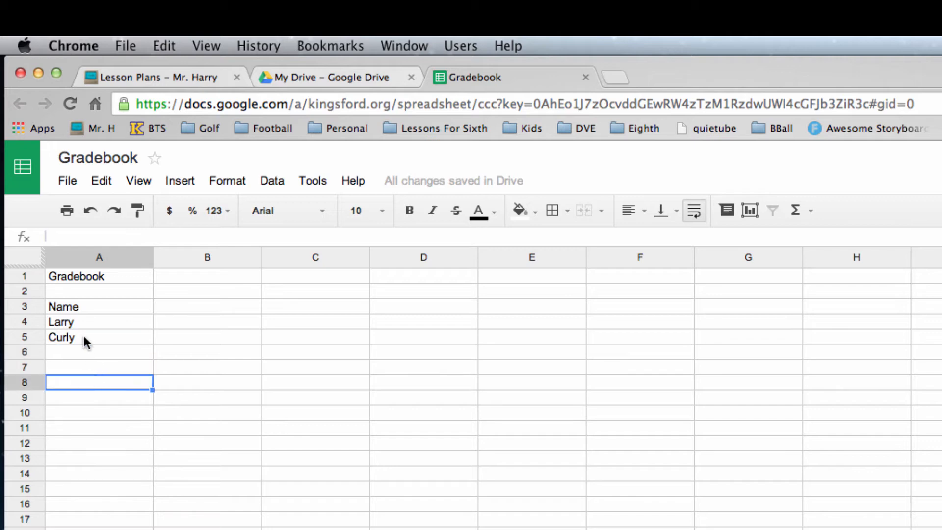
pyautogui.click(82, 349)
pyautogui.write('Moe')
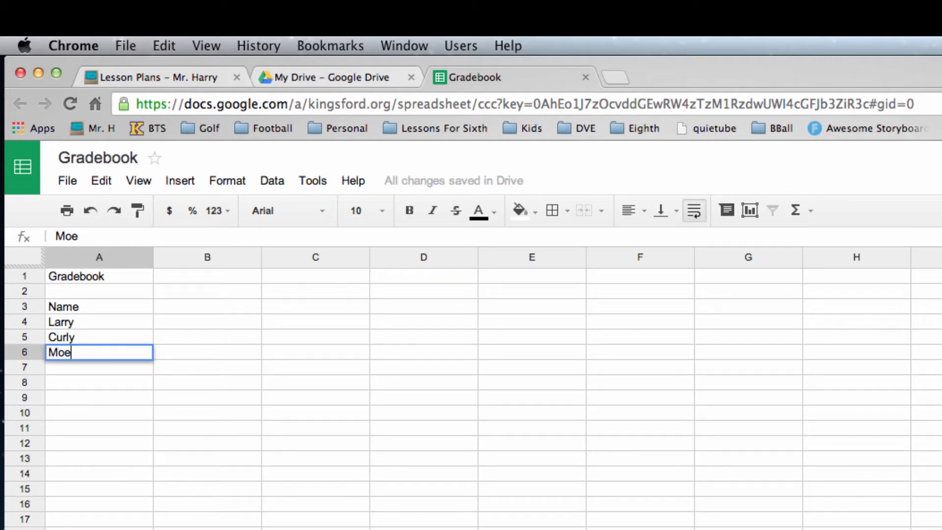
pyautogui.press('BackSpace')
pyautogui.write('w')
pyautogui.press('Return')
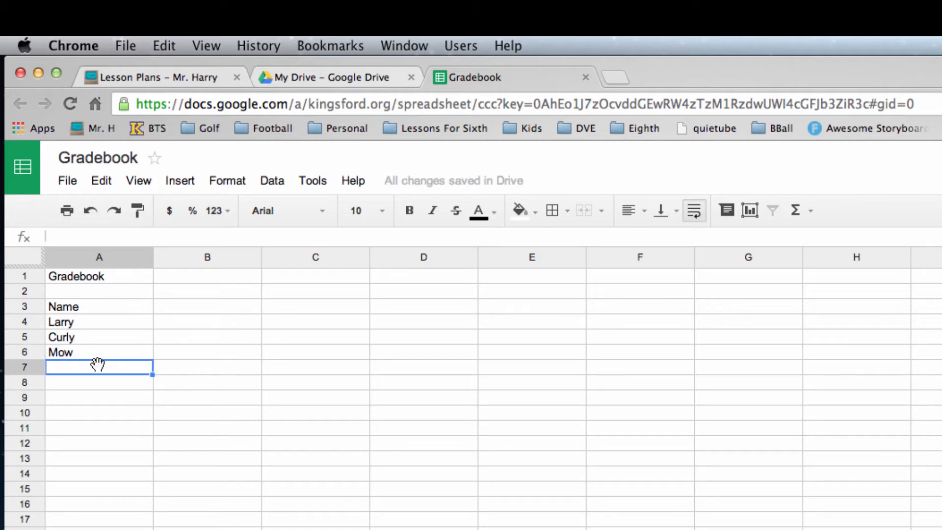
# Edit the student name in cell A6 so that its last letter is "e".
pyautogui.click(81, 348)
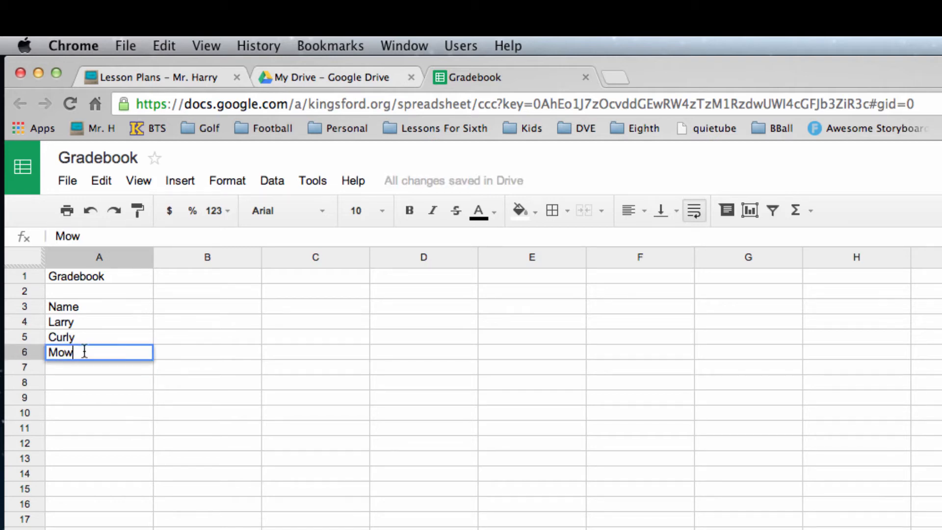
pyautogui.doubleClick(121, 346)
pyautogui.press('BackSpace')
pyautogui.write('e')
pyautogui.click(128, 306)
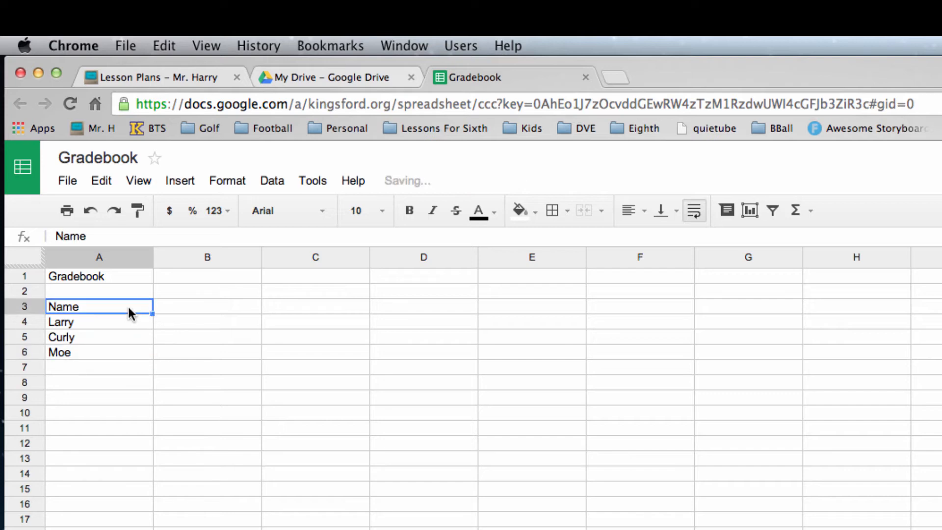
# Enter the column headings Test 1, Test 2 and Test 3 in cells B3 to D3.
pyautogui.click(195, 308)
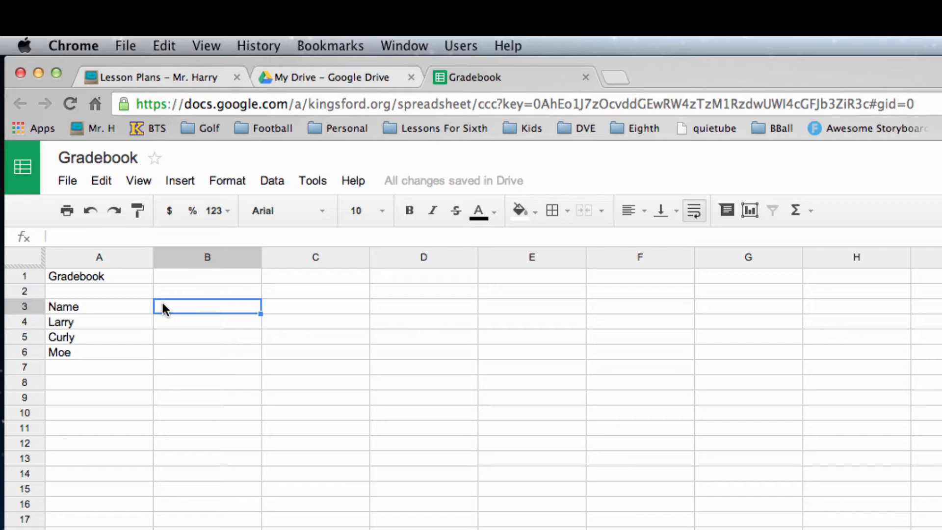
pyautogui.write('Test')
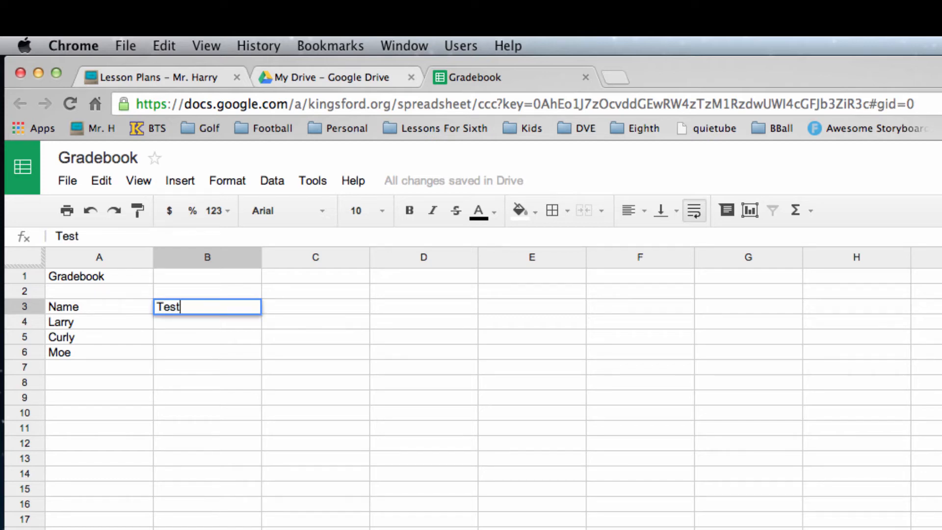
pyautogui.write(' 1')
pyautogui.press('Tab')
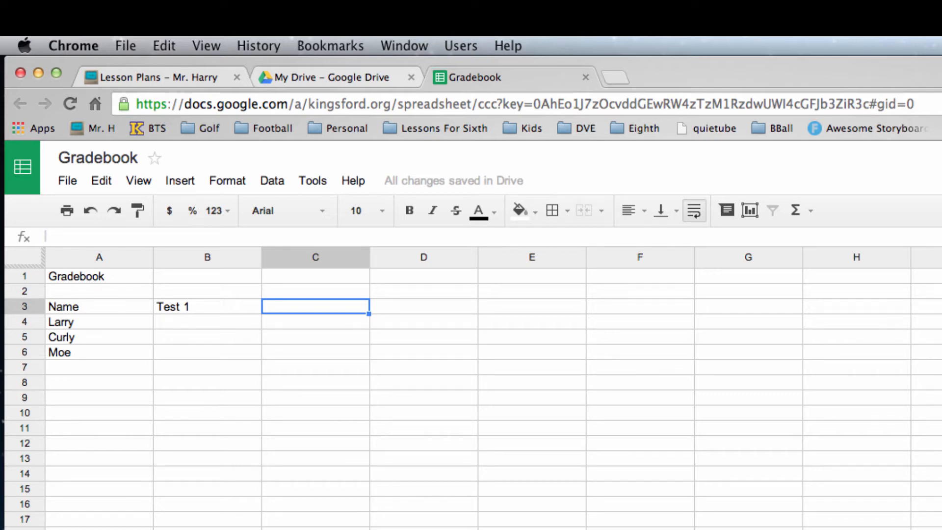
pyautogui.write('Test ')
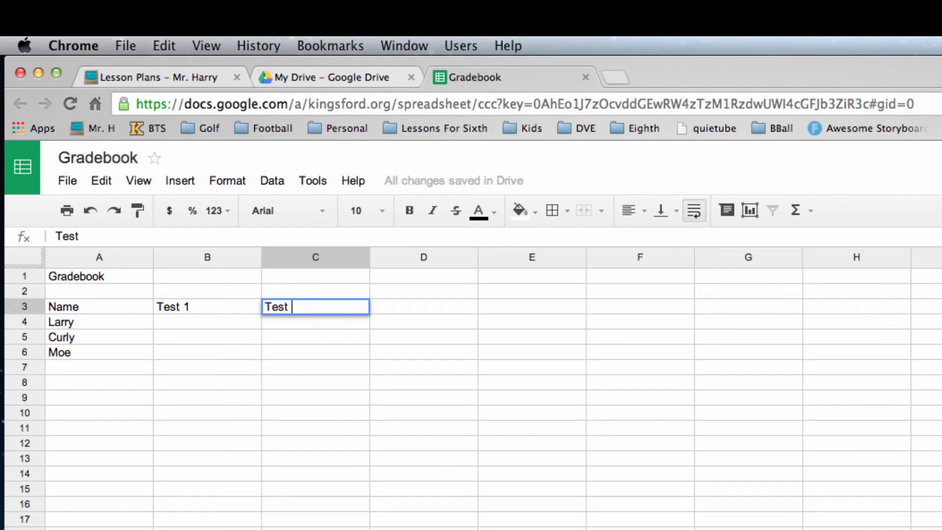
pyautogui.write('2')
pyautogui.press('Tab')
pyautogui.write('Tes')
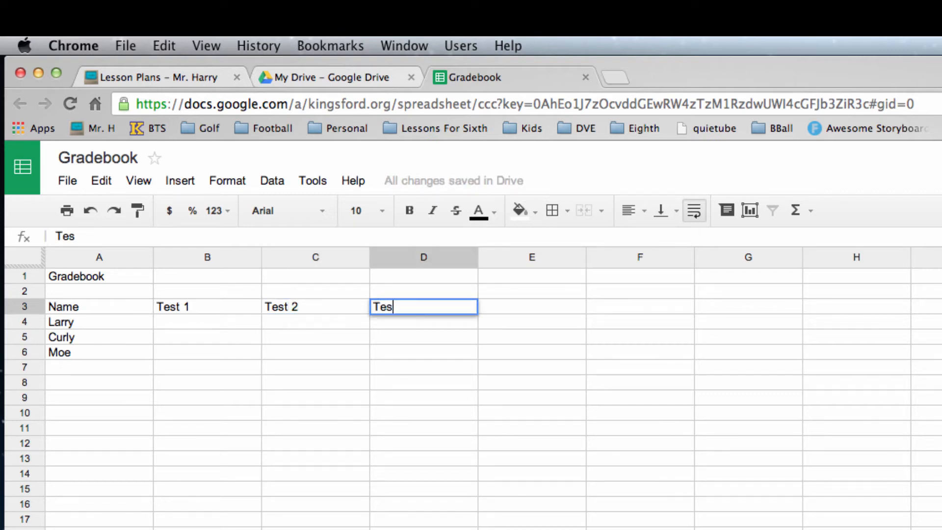
pyautogui.write('t 3')
pyautogui.press('Tab')
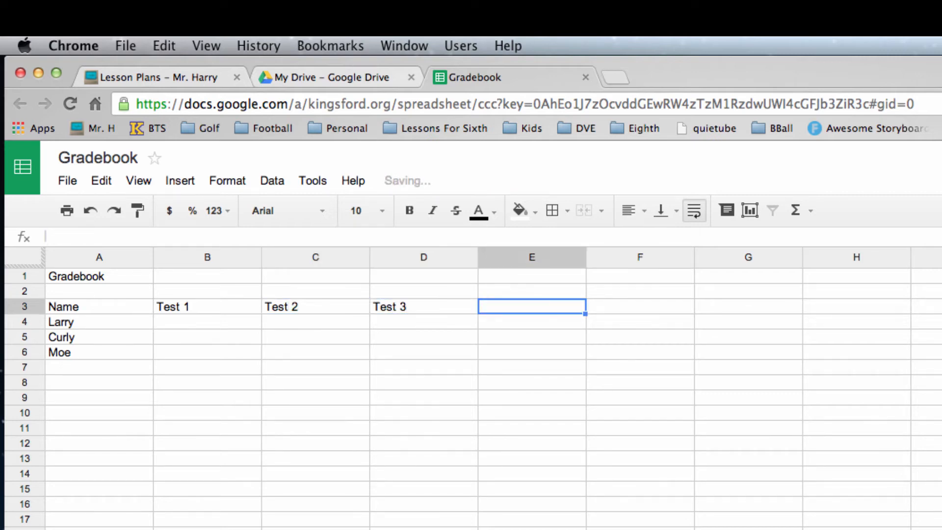
# Enter the column headings Test 4 and Test 5 in cells E3 and F3.
pyautogui.write('Trest')
pyautogui.press('BackSpace')
pyautogui.press('BackSpace')
pyautogui.press('BackSpace')
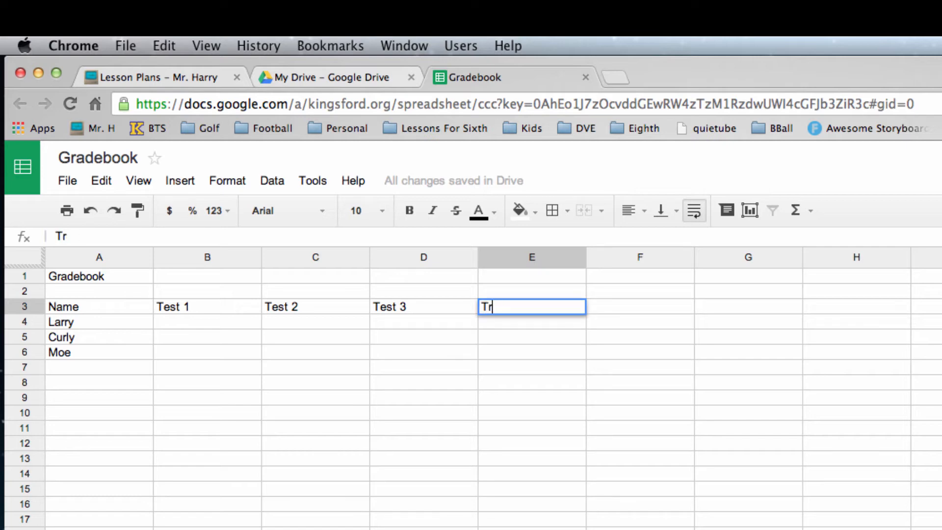
pyautogui.press('BackSpace')
pyautogui.write('est 4')
pyautogui.press('Tab')
pyautogui.write('T')
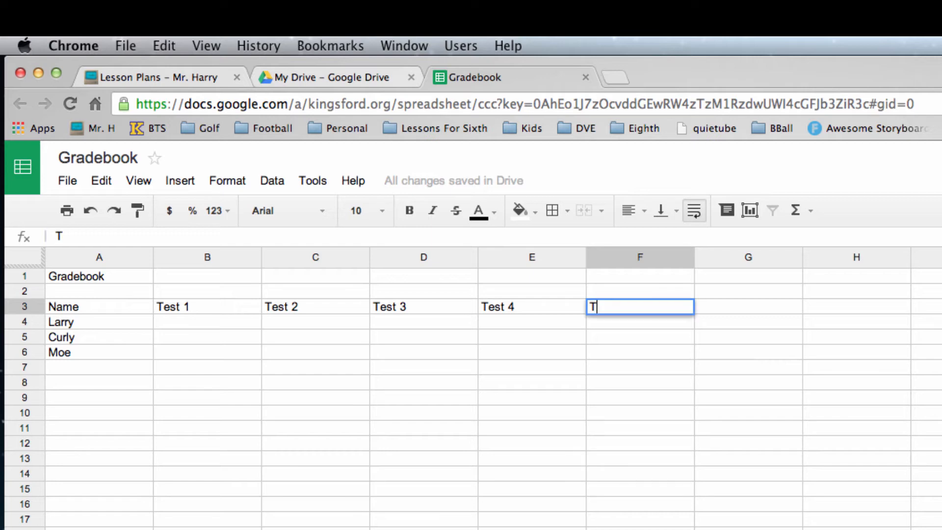
pyautogui.write('est 5')
pyautogui.press('Tab')
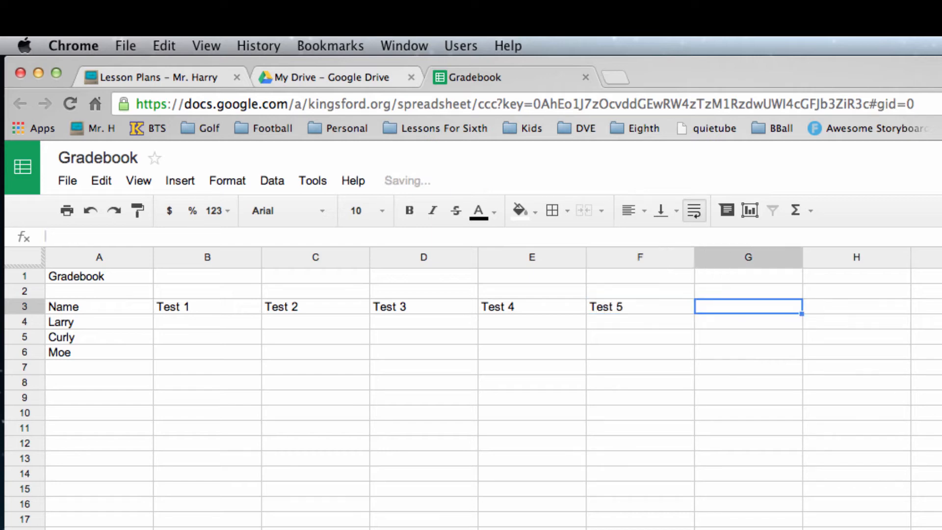
# Enter the column heading Test 6 in cell G3.
pyautogui.write('Teset')
pyautogui.press('BackSpace')
pyautogui.press('BackSpace')
pyautogui.write('t ')
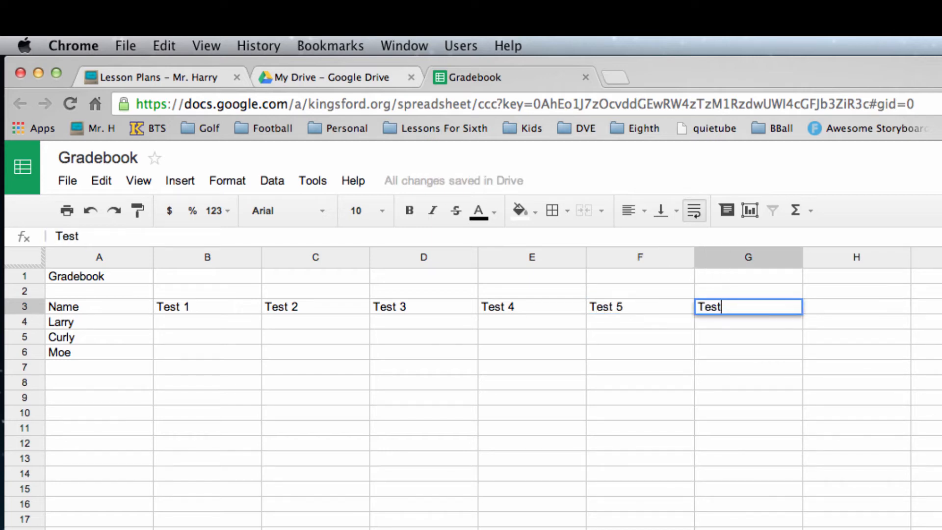
pyautogui.write('6')
pyautogui.press('Return')
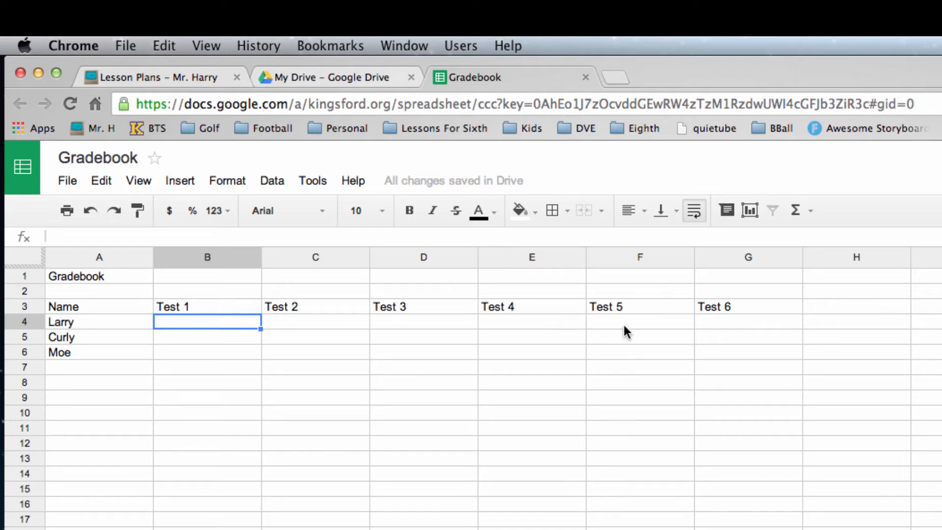
# Enter the column heading Average in cell H3.
pyautogui.click(846, 310)
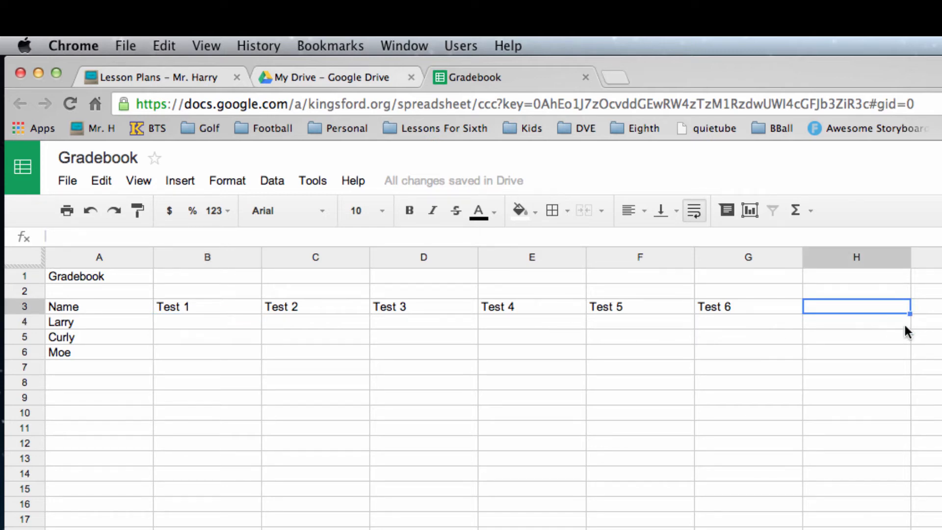
pyautogui.write('A')
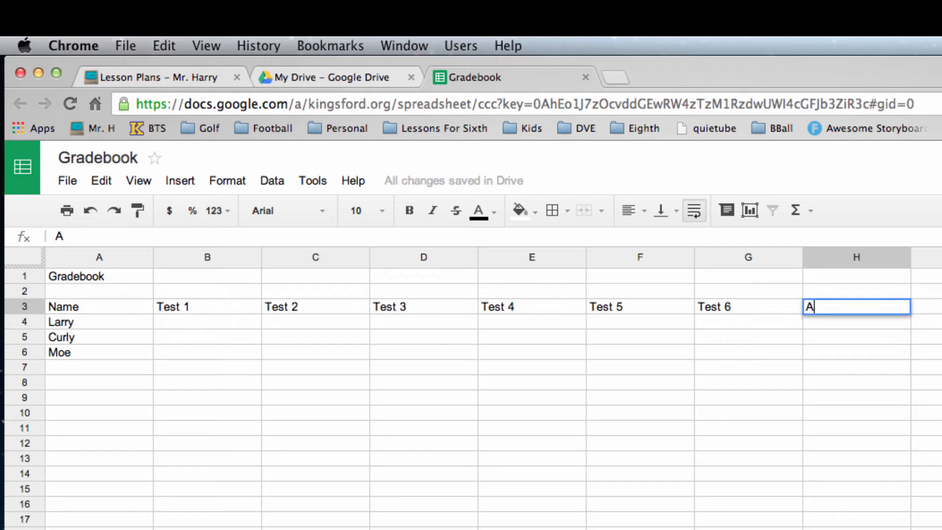
pyautogui.write('verage')
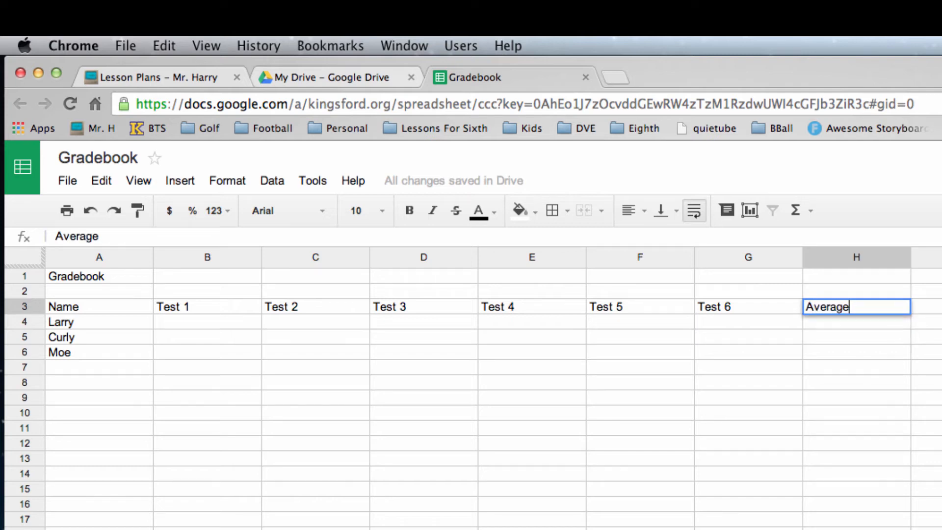
pyautogui.press('Return')
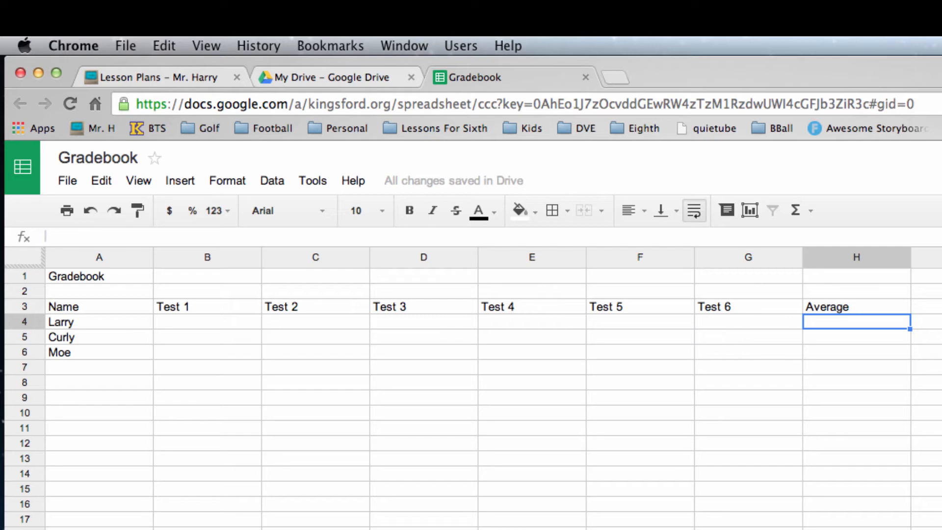
# Enter the first student's scores 95, 92 and 99 for Tests 1 to 3 in cells B4 to D4.
pyautogui.click(187, 324)
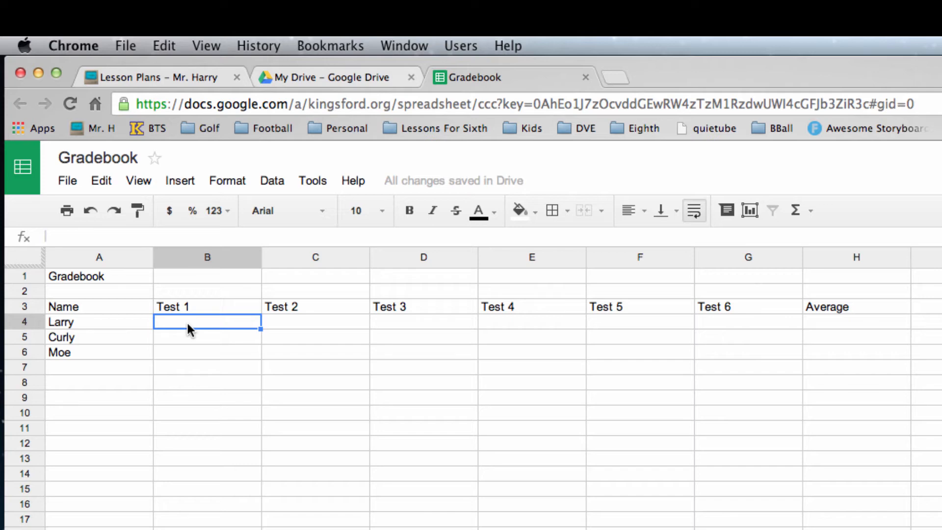
pyautogui.write('95')
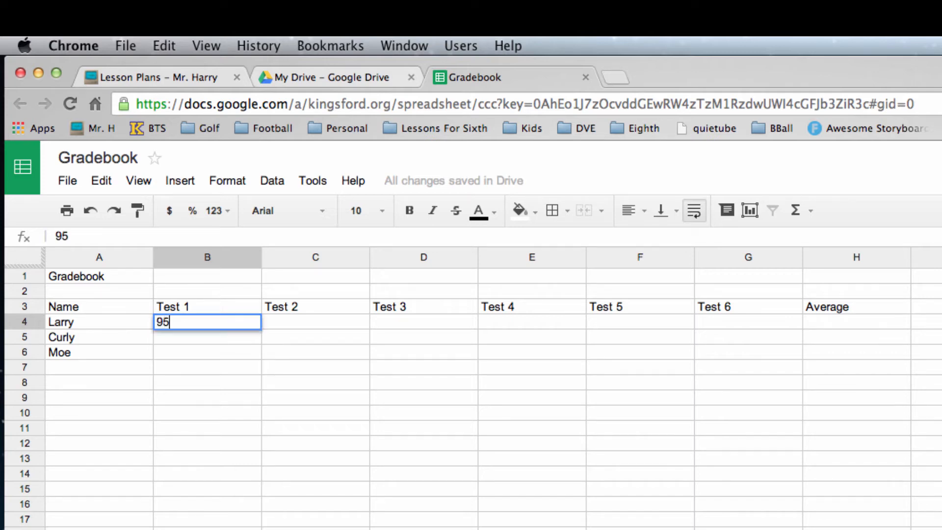
pyautogui.press('Tab')
pyautogui.write('92')
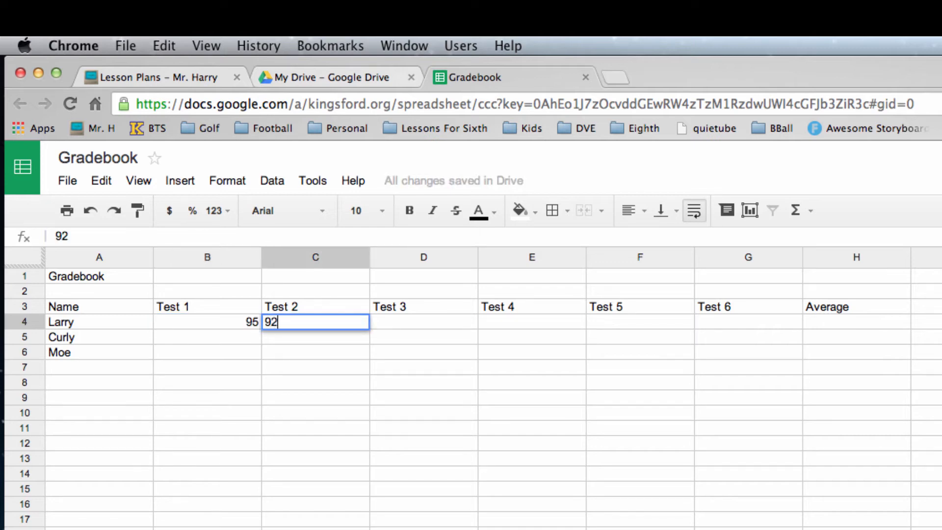
pyautogui.press('Tab')
pyautogui.write('99')
pyautogui.press('Tab')
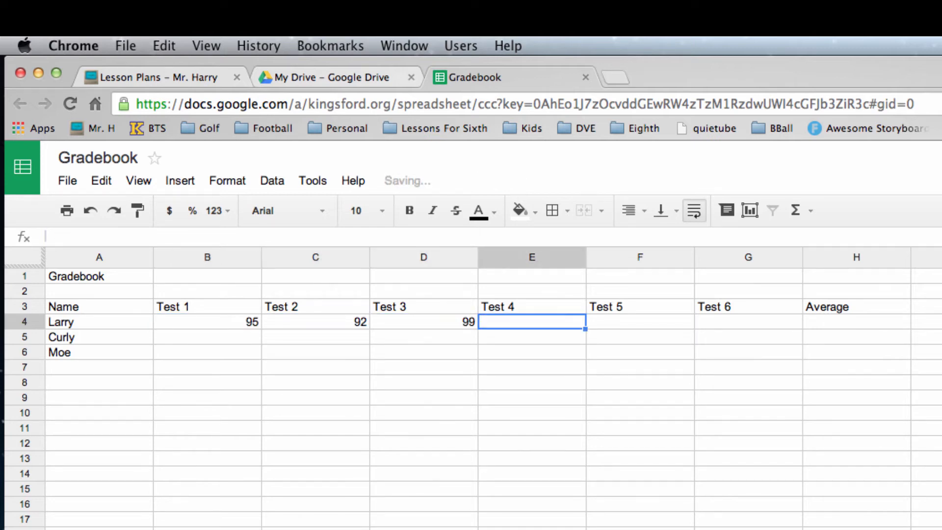
# Enter the first student's scores 97, 96 and 95 for Tests 4 to 6 in cells E4 to G4.
pyautogui.write('97')
pyautogui.press('Tab')
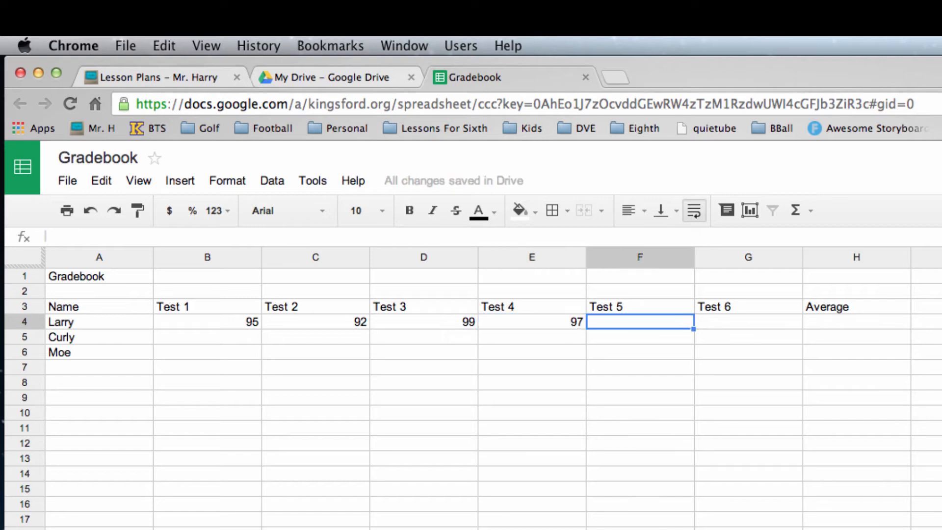
pyautogui.write('96')
pyautogui.press('Tab')
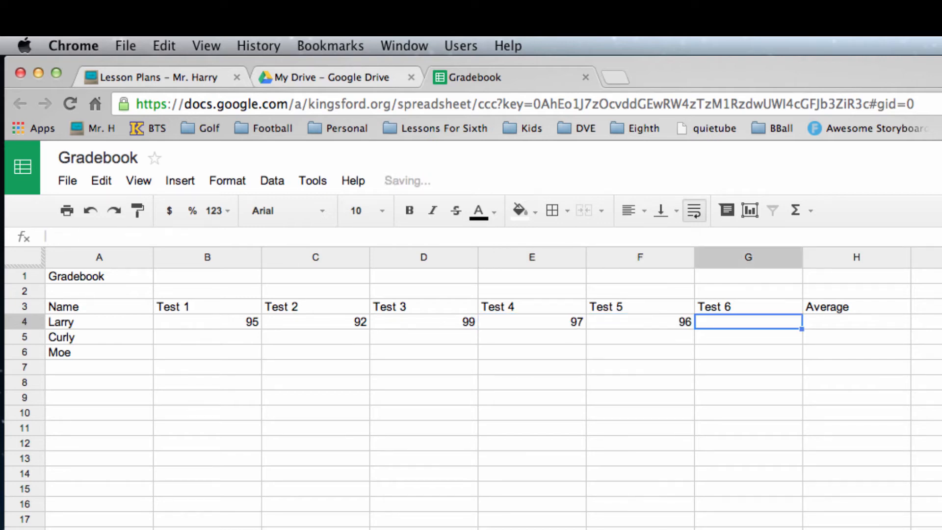
pyautogui.write('95')
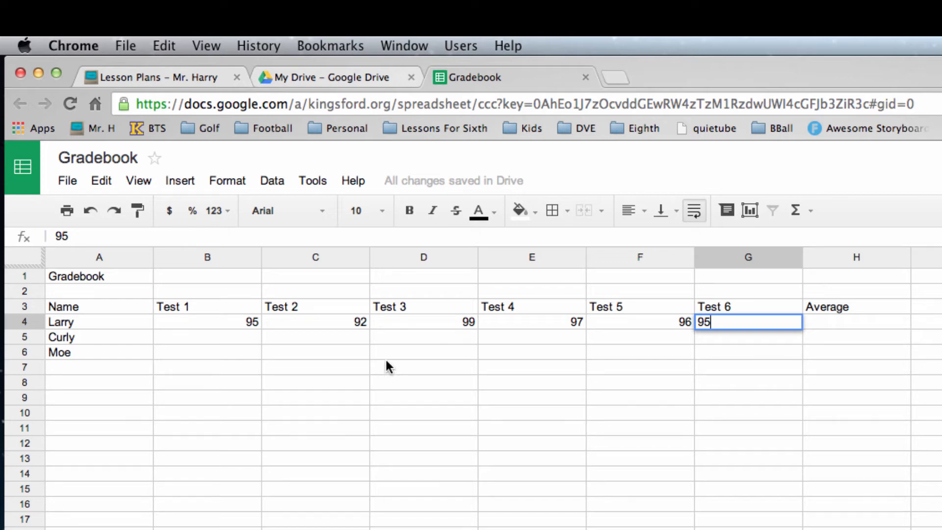
# Enter the second student's scores 75, 71 and 66 for Tests 1 to 3 in cells B5 to D5.
pyautogui.click(196, 337)
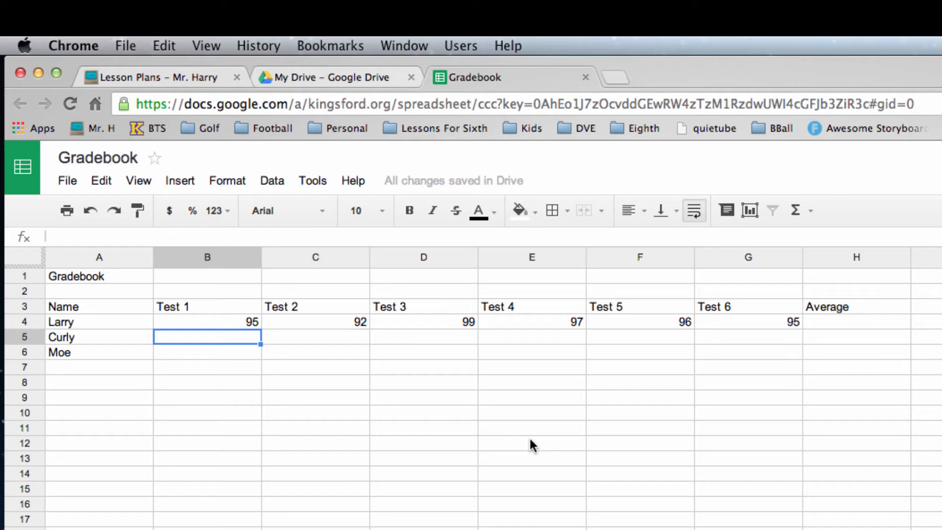
pyautogui.write('75')
pyautogui.press('Tab')
pyautogui.write('7')
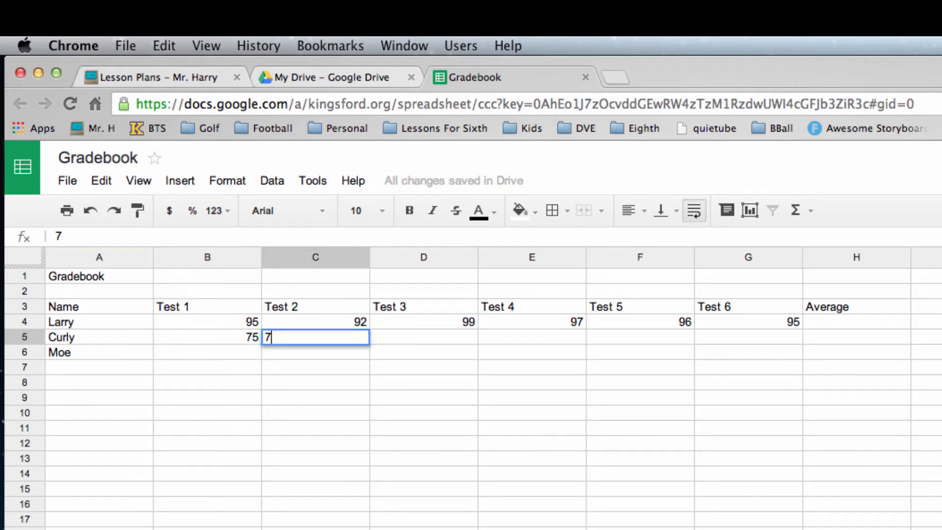
pyautogui.write('1')
pyautogui.press('Tab')
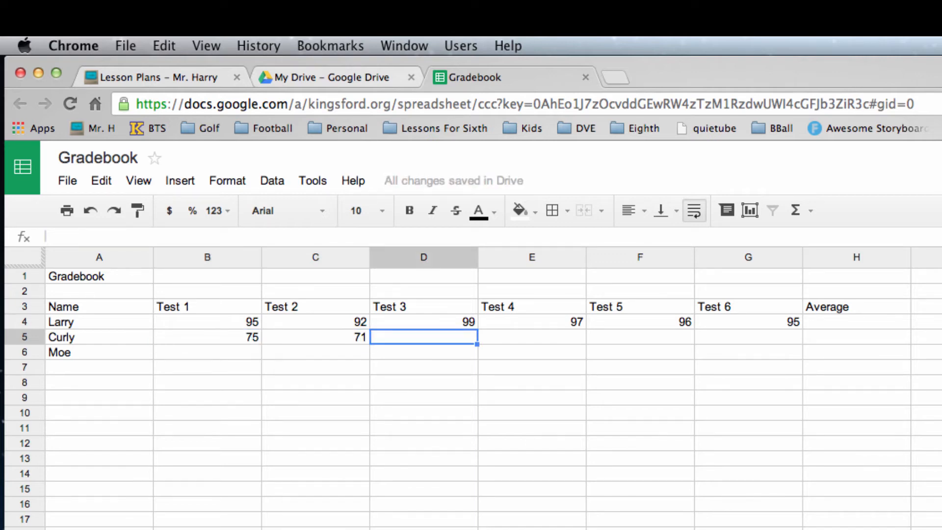
pyautogui.write('66')
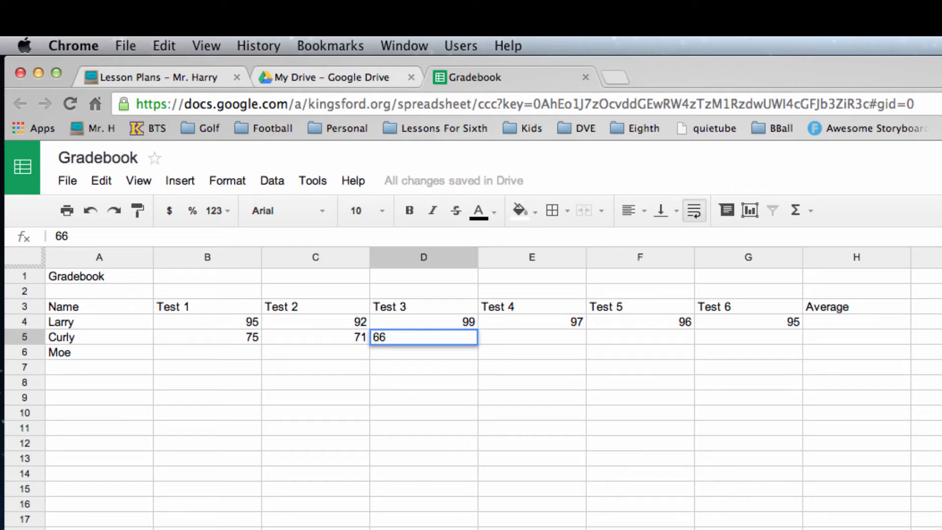
pyautogui.press('Tab')
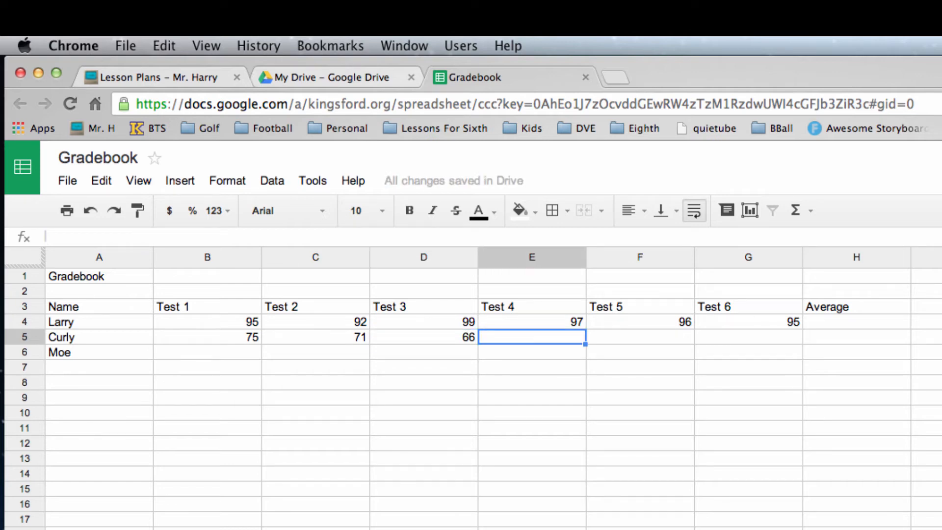
# Enter the second student's scores 81, 75 and 71 for Tests 4 to 6 in cells E5 to G5.
pyautogui.write('81')
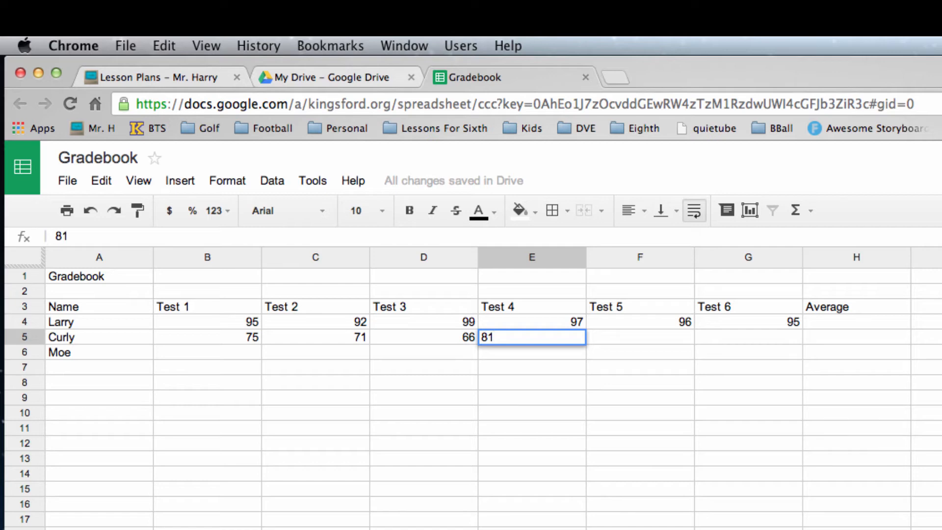
pyautogui.press('Tab')
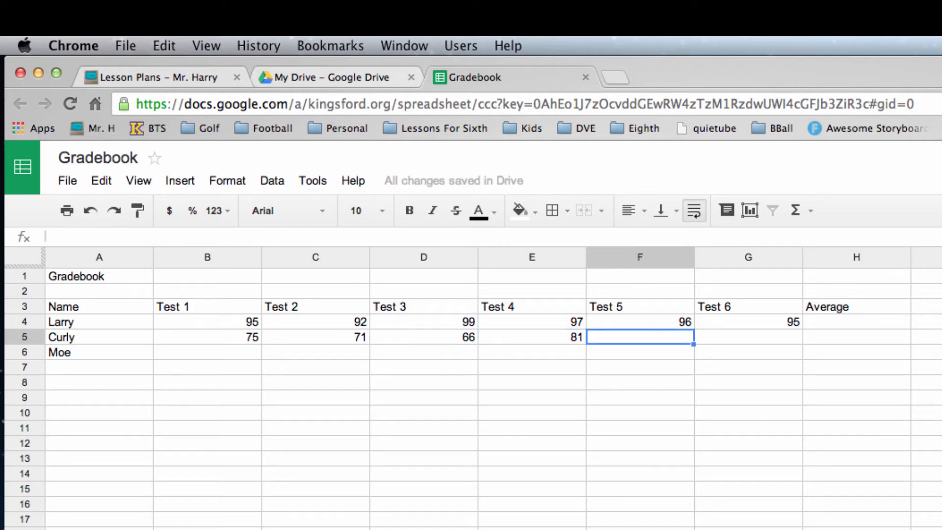
pyautogui.write('75')
pyautogui.press('Tab')
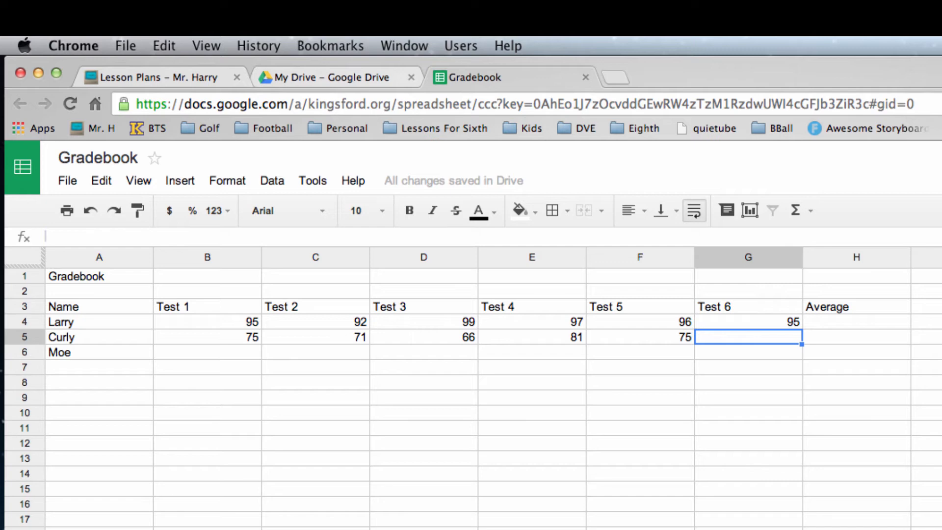
pyautogui.write('71')
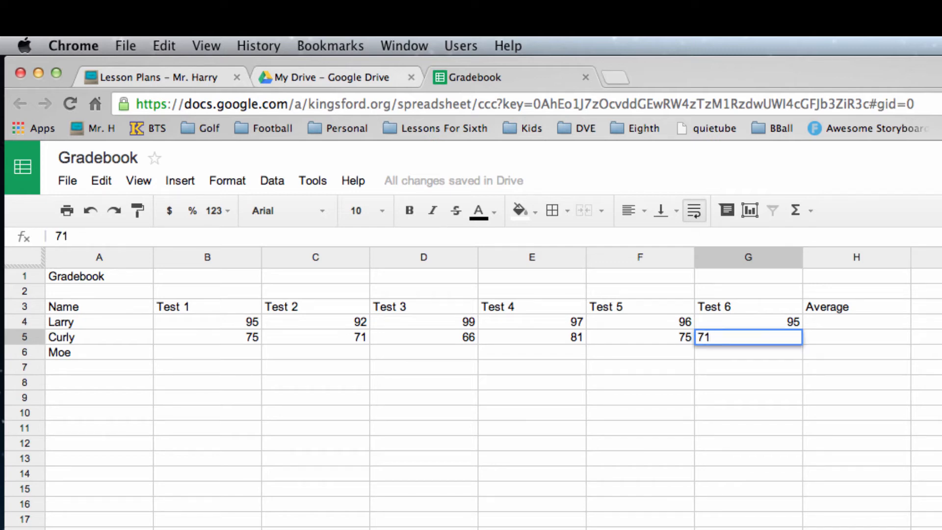
pyautogui.press('Return')
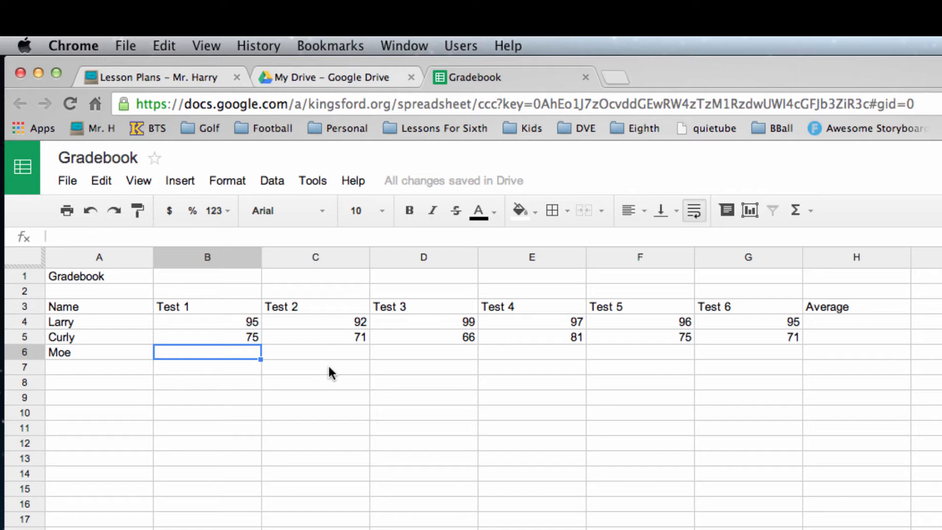
# Enter the third student's scores 94, 75 and 51 for Tests 1 to 3 in cells B6 to D6.
pyautogui.write('94')
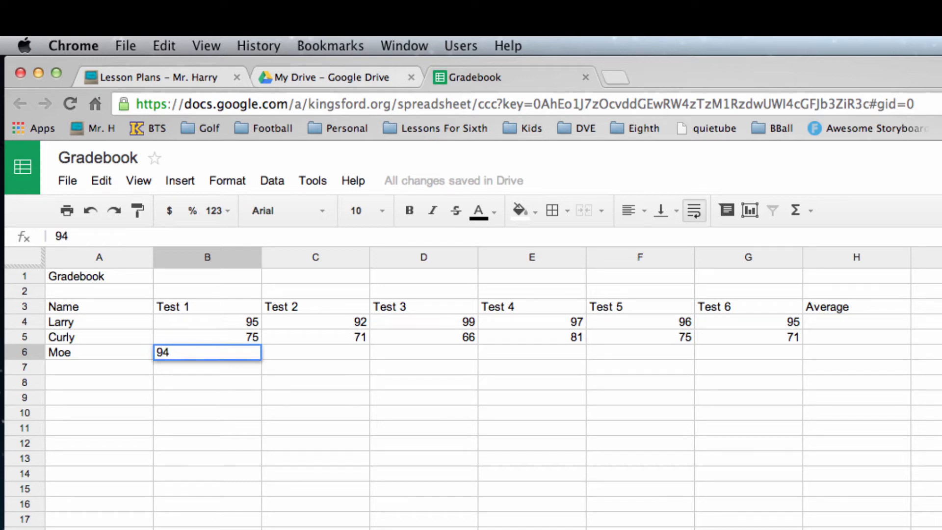
pyautogui.press('Tab')
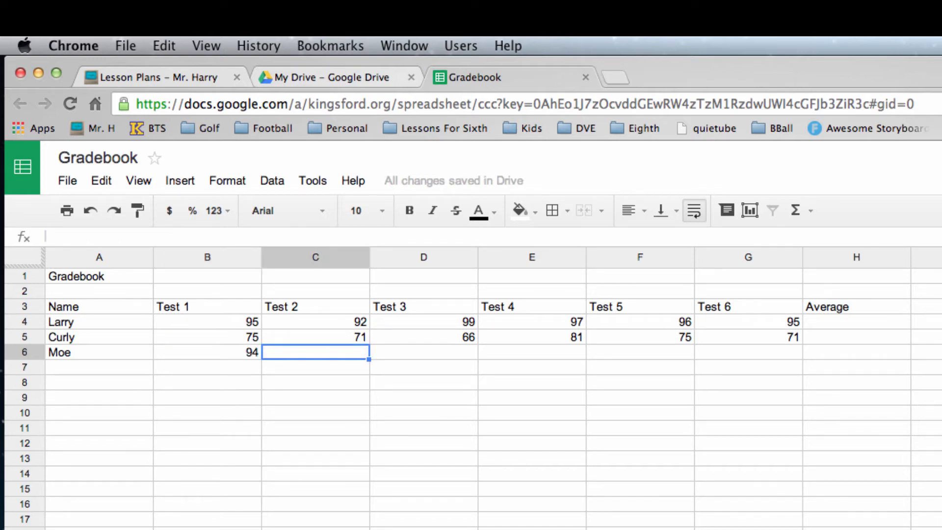
pyautogui.write('75')
pyautogui.press('Tab')
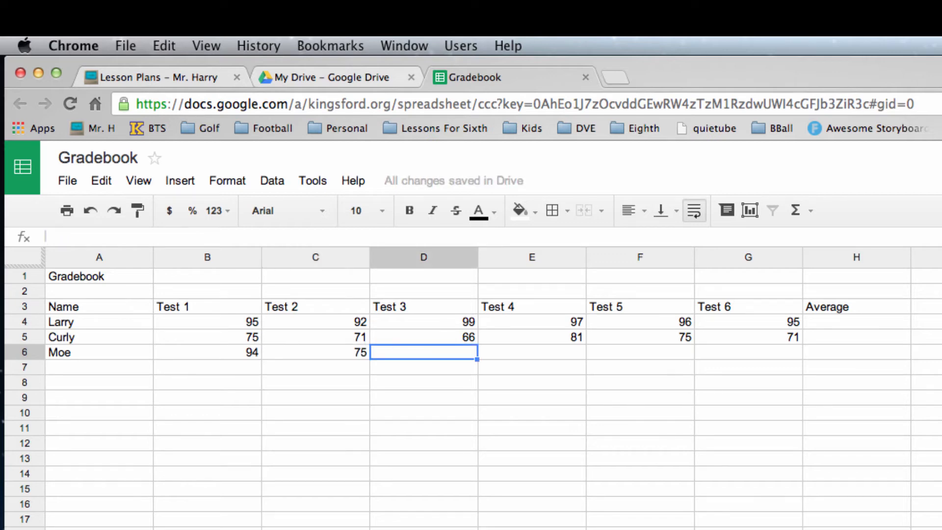
pyautogui.write('51')
pyautogui.press('Tab')
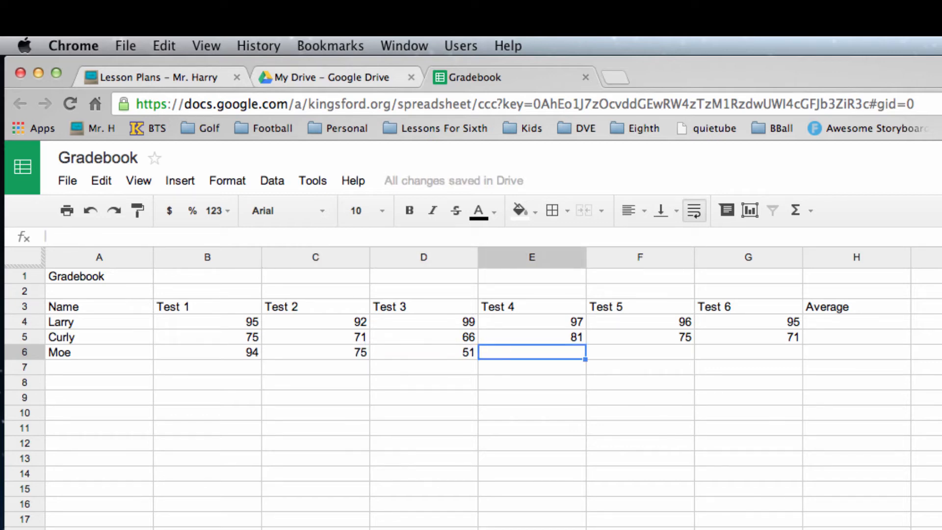
# Enter the third student's scores 92, 88 and 89 for Tests 4 to 6 in cells E6 to G6.
pyautogui.write('2')
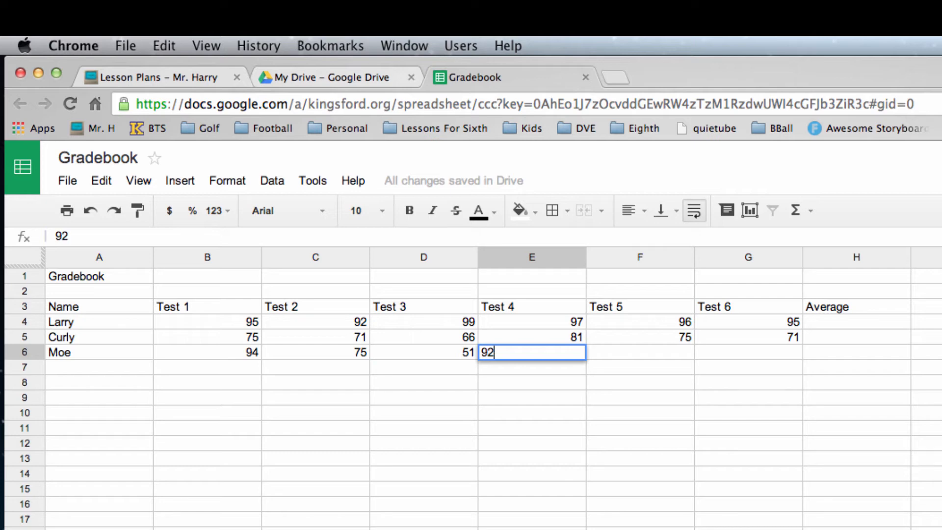
pyautogui.press('Tab')
pyautogui.write('88')
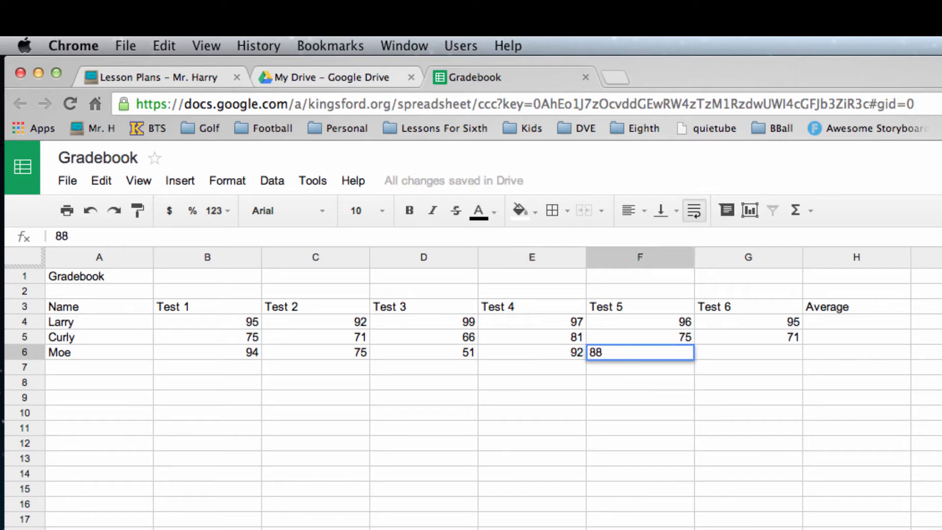
pyautogui.press('Tab')
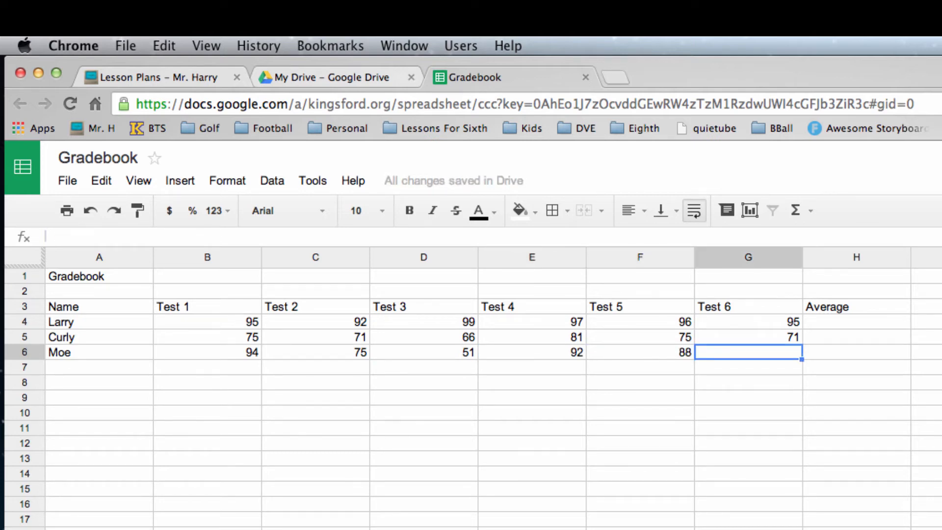
pyautogui.write('89')
pyautogui.press('Return')
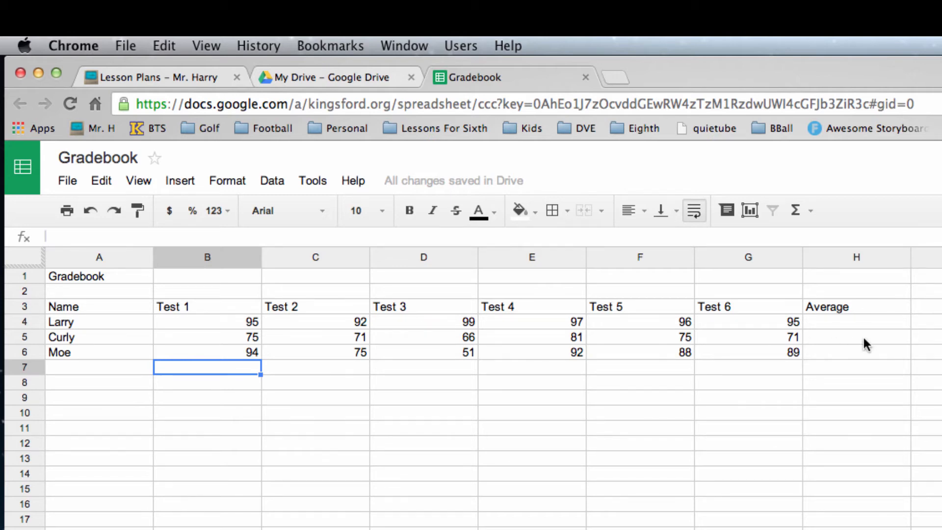
pyautogui.click(841, 323)
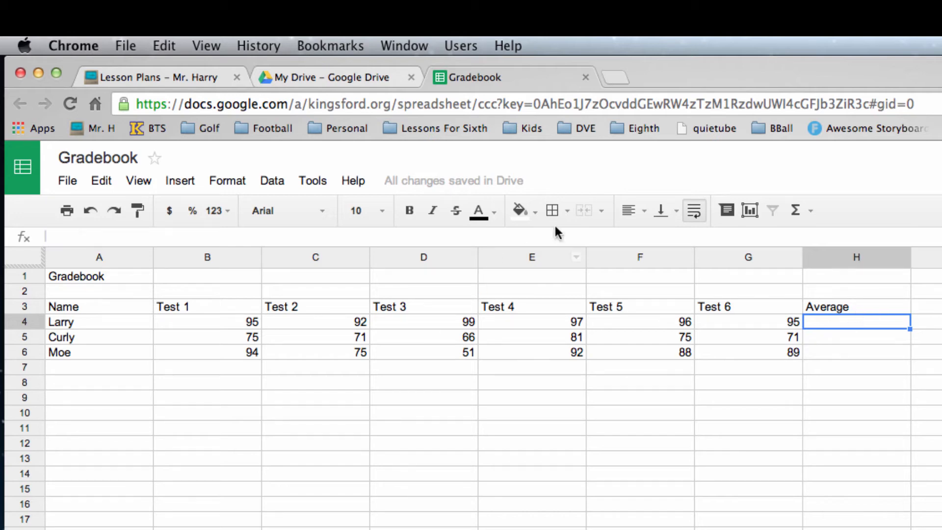
pyautogui.click(810, 210)
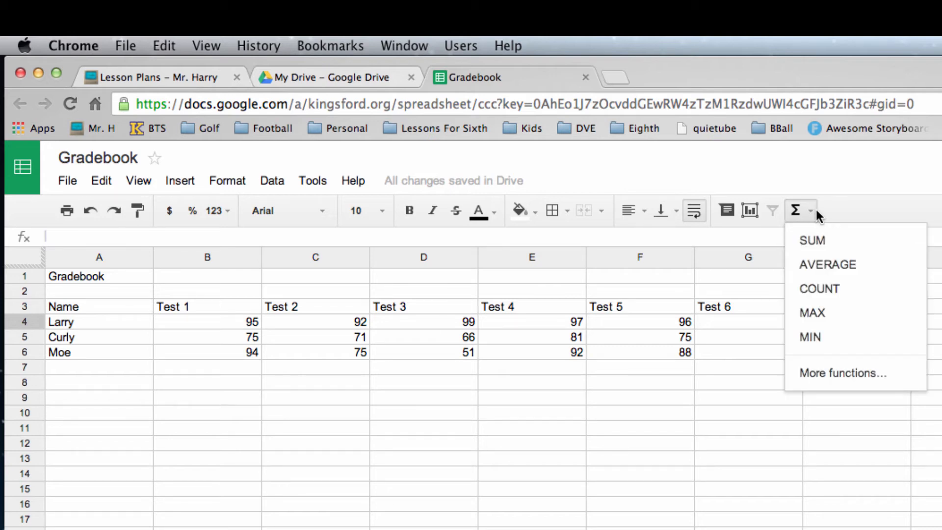
pyautogui.click(818, 265)
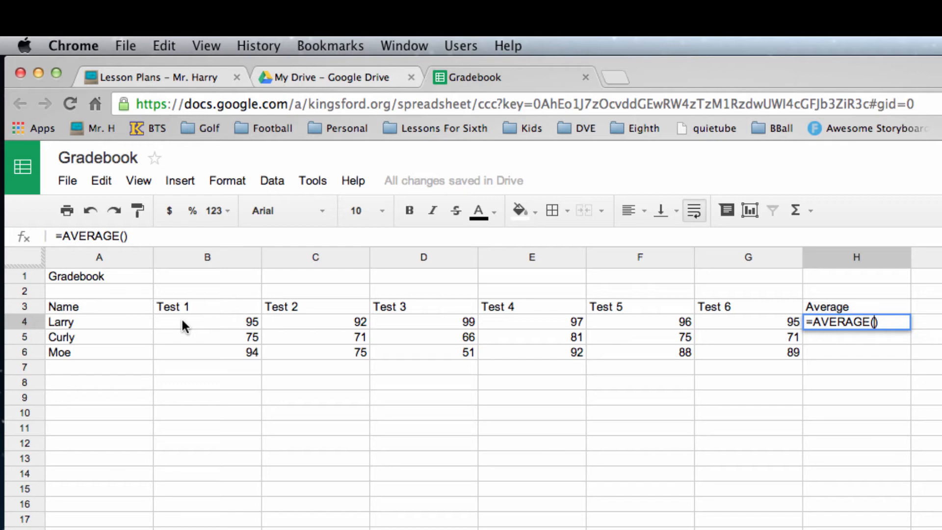
pyautogui.moveTo(182, 325); pyautogui.dragTo(734, 328)
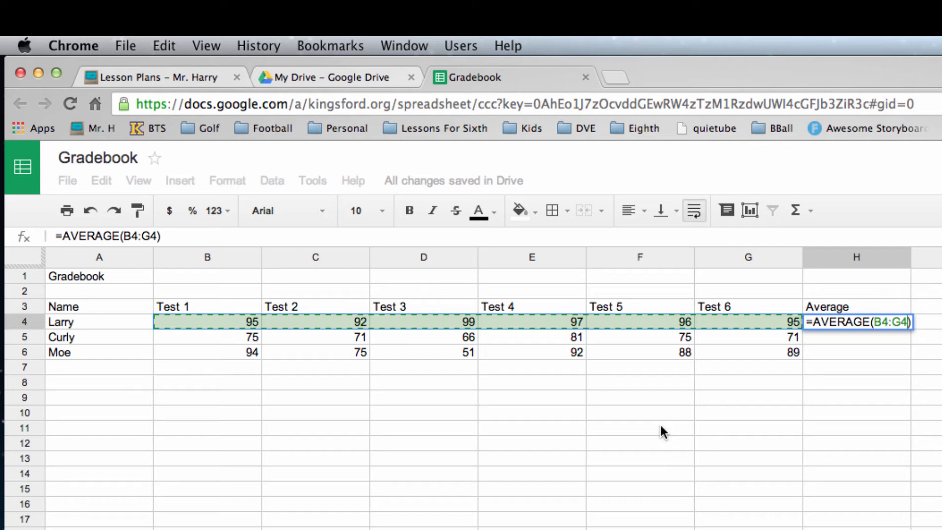
pyautogui.click(505, 350)
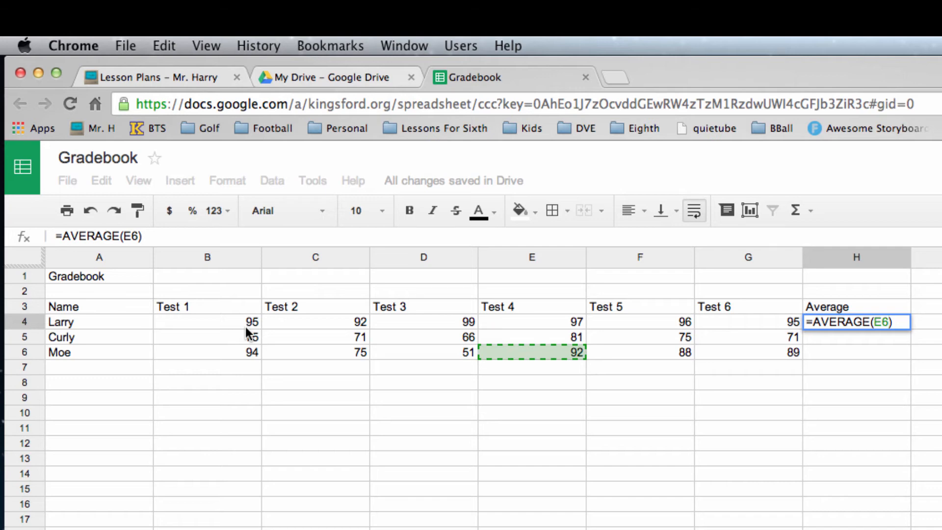
pyautogui.press('Escape')
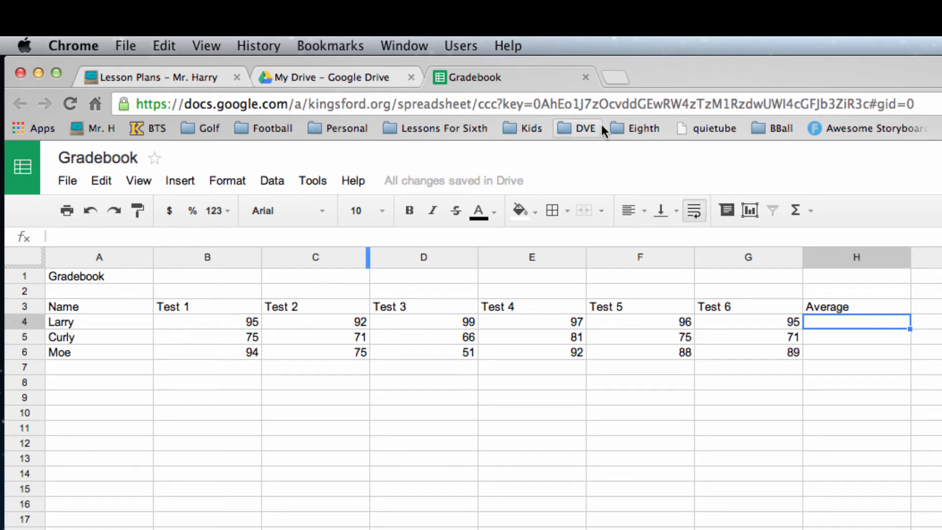
# Calculate the first student's average in cell H4 with the AVERAGE function over the scores in B4:G4.
pyautogui.click(809, 211)
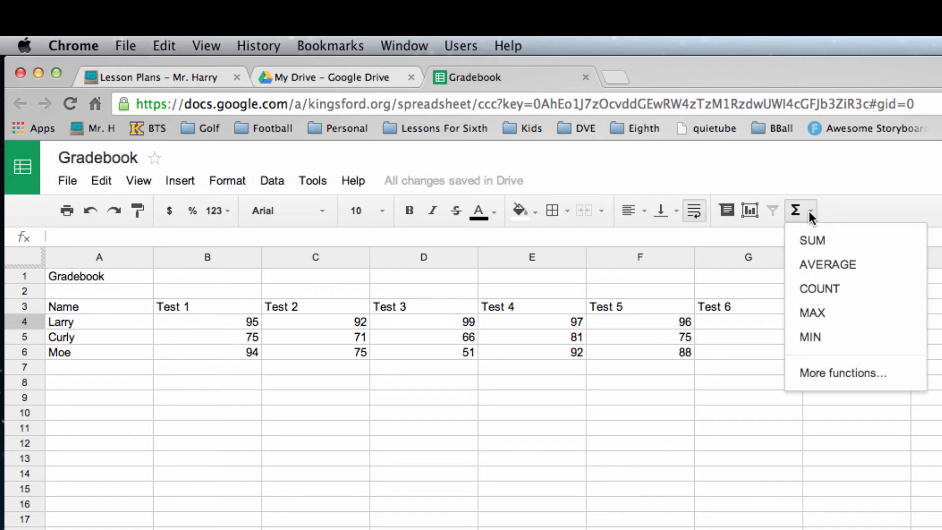
pyautogui.click(837, 272)
pyautogui.moveTo(244, 323); pyautogui.dragTo(749, 323)
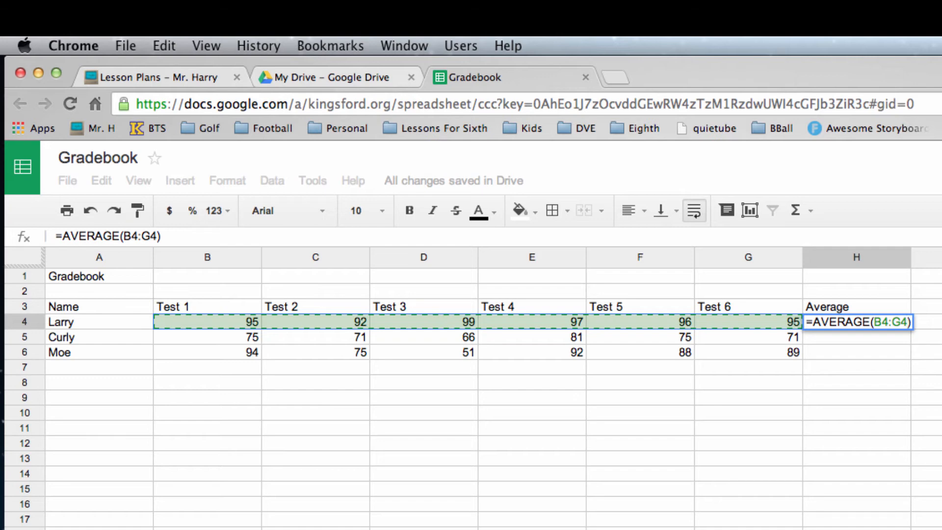
pyautogui.press('Return')
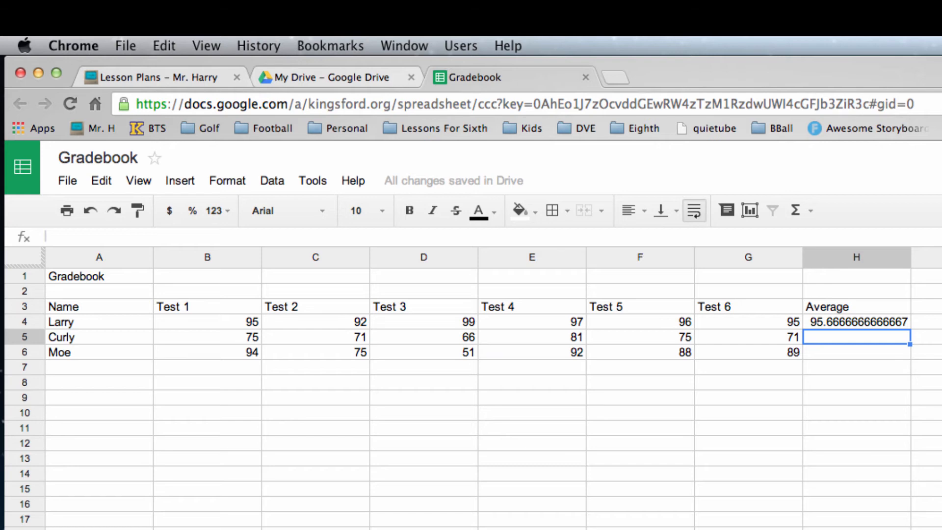
# Calculate the second student's average in cell H5 with the AVERAGE function over the scores in B5:G5.
pyautogui.click(805, 212)
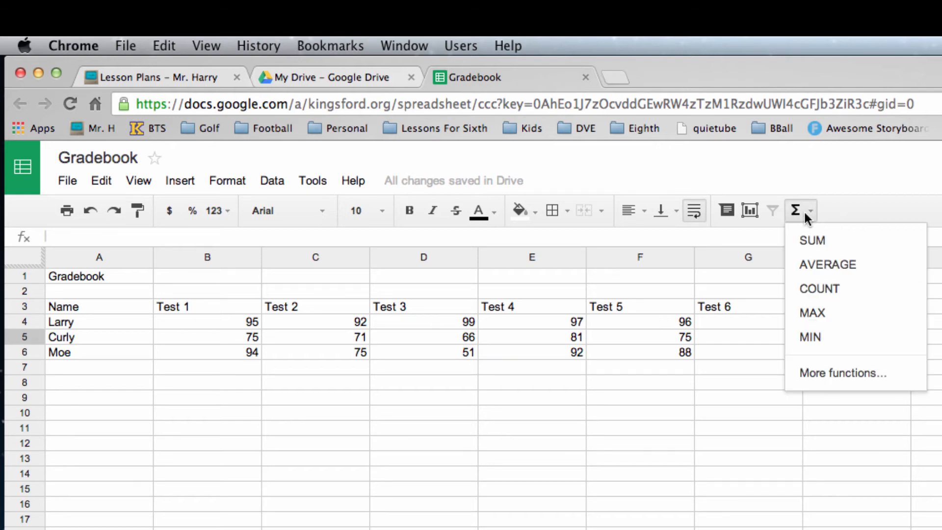
pyautogui.click(829, 267)
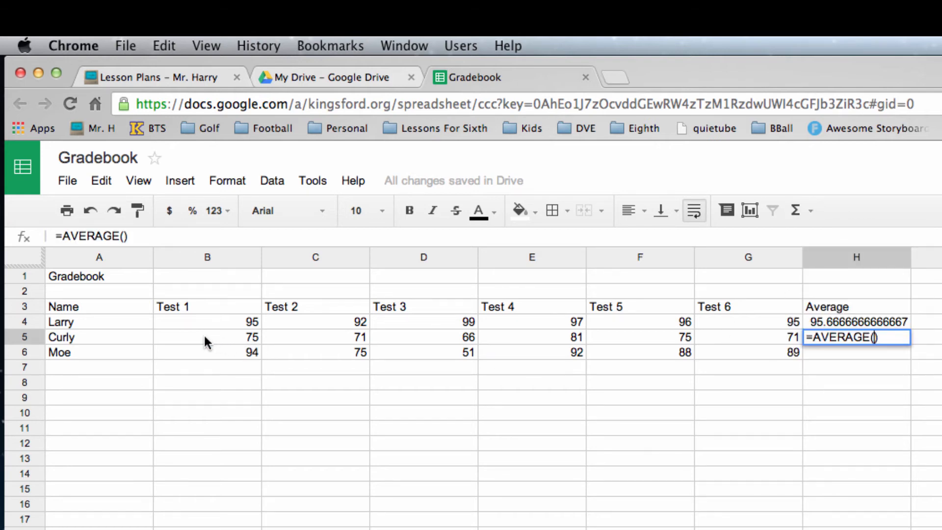
pyautogui.moveTo(205, 337); pyautogui.dragTo(748, 337)
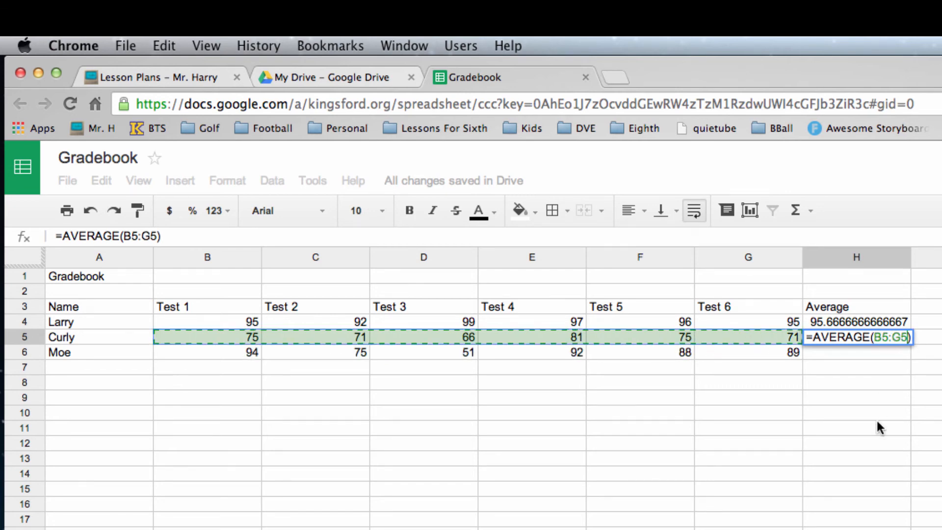
pyautogui.press('Return')
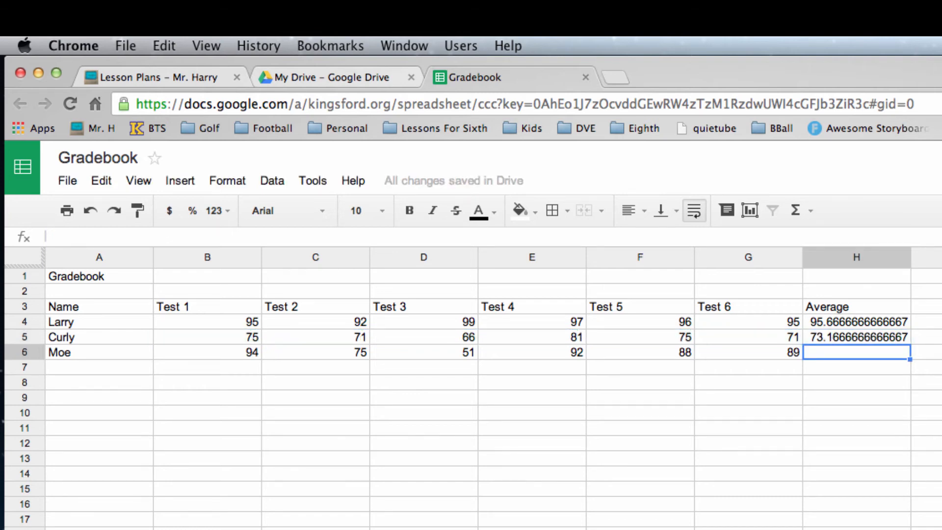
pyautogui.write('=')
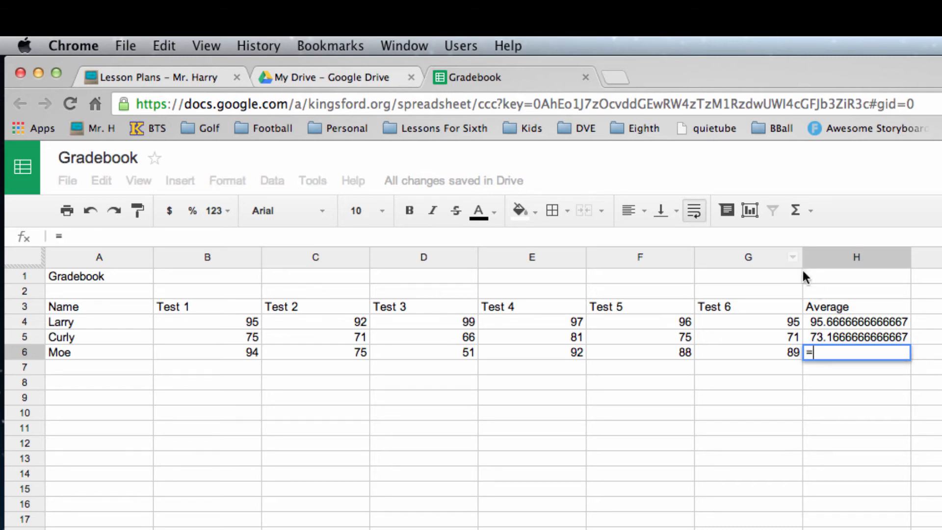
pyautogui.press('Escape')
pyautogui.click(804, 210)
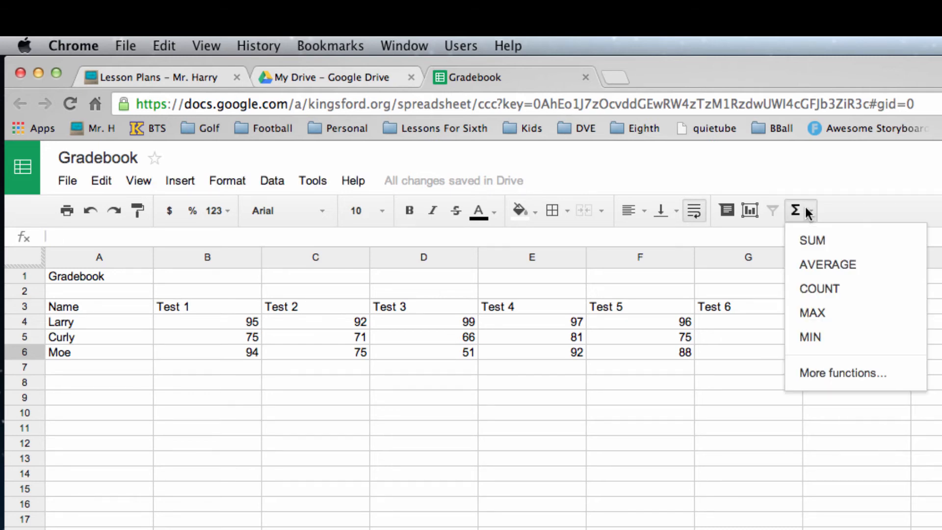
pyautogui.click(828, 264)
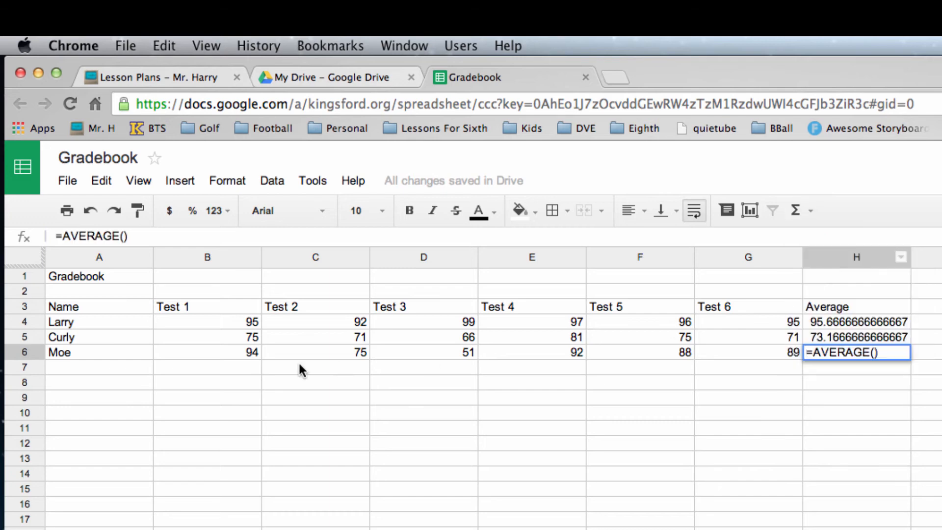
pyautogui.moveTo(216, 350); pyautogui.dragTo(749, 349)
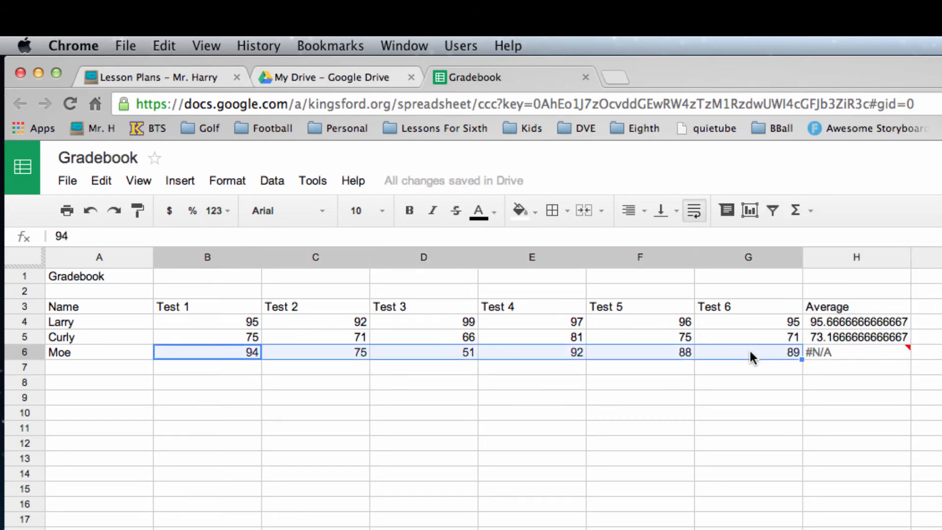
pyautogui.click(873, 356)
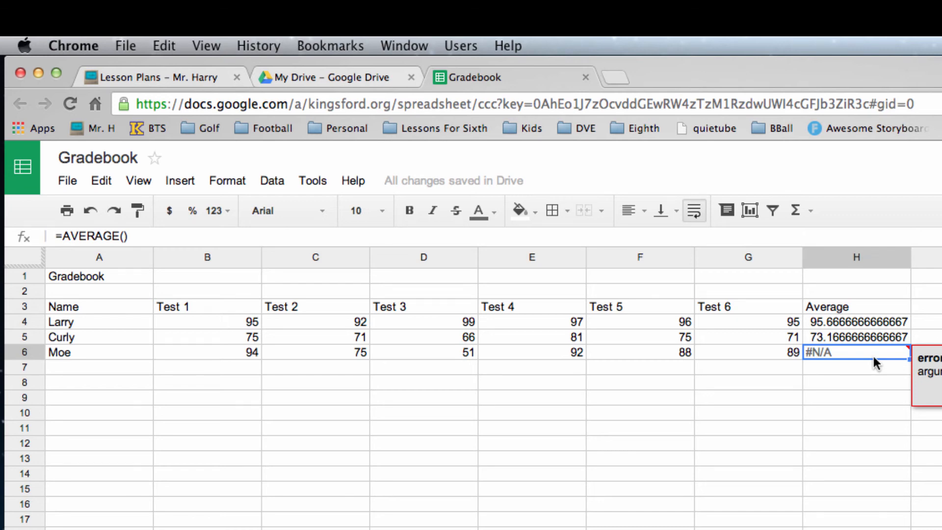
pyautogui.click(853, 366)
pyautogui.click(850, 352)
pyautogui.press('Delete')
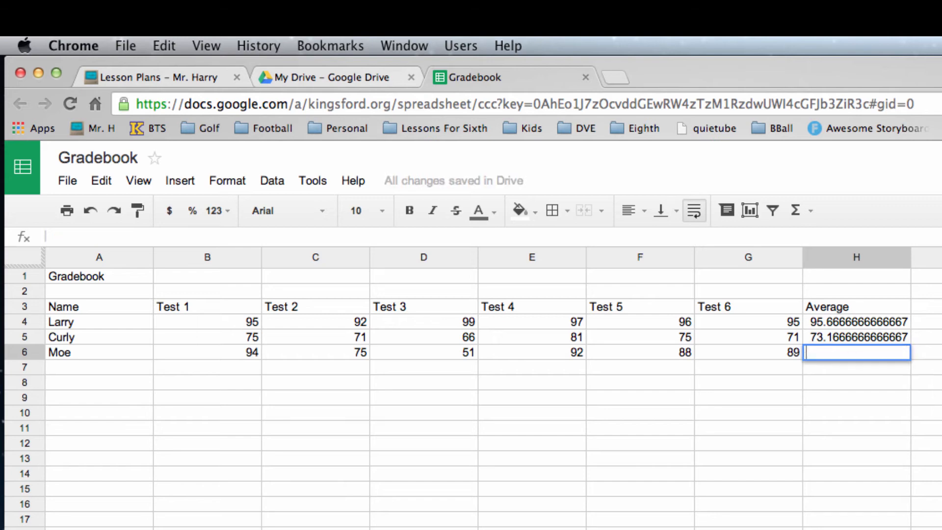
pyautogui.click(837, 368)
pyautogui.click(837, 352)
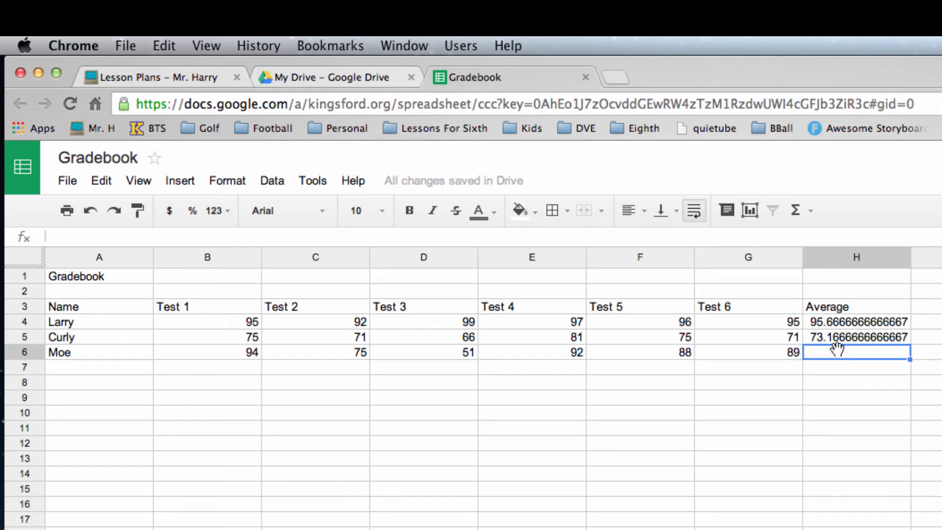
# Calculate the third student's average in cell H6 with the AVERAGE function over the scores in B6:G6.
pyautogui.click(805, 211)
pyautogui.click(826, 265)
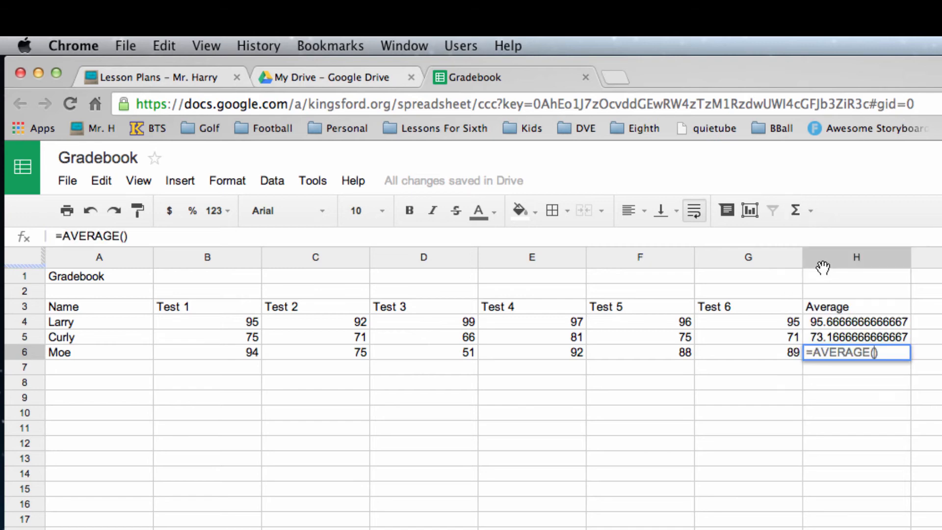
pyautogui.moveTo(233, 350); pyautogui.dragTo(747, 354)
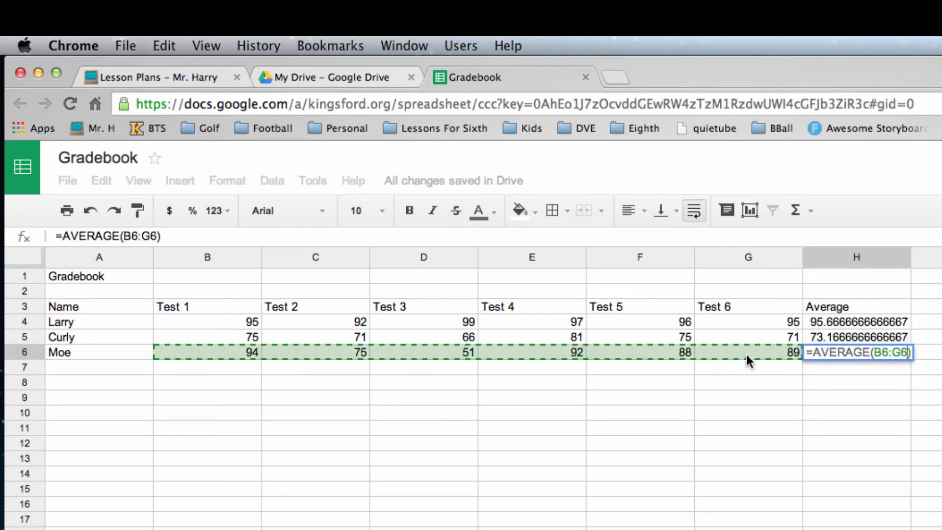
pyautogui.press('Return')
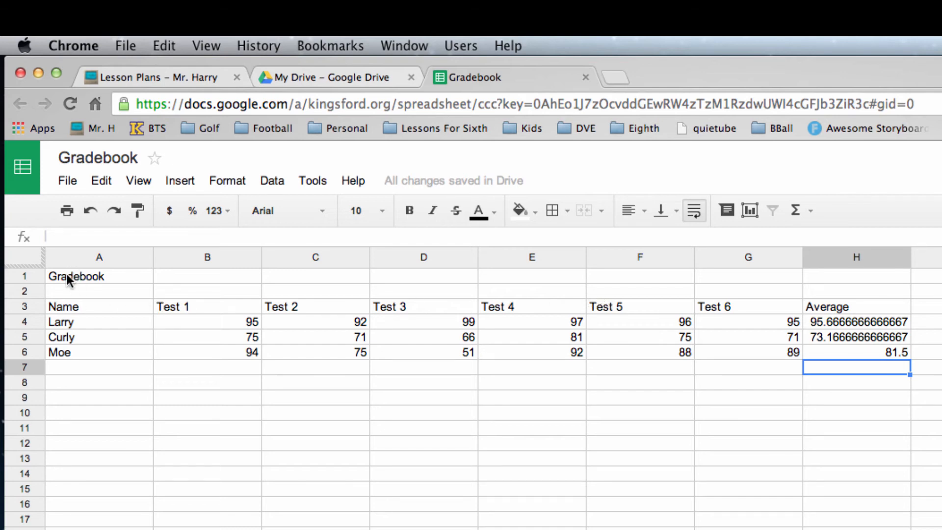
# Merge cells A1 to H1 and center the Gradebook title across them.
pyautogui.moveTo(67, 274); pyautogui.dragTo(835, 284)
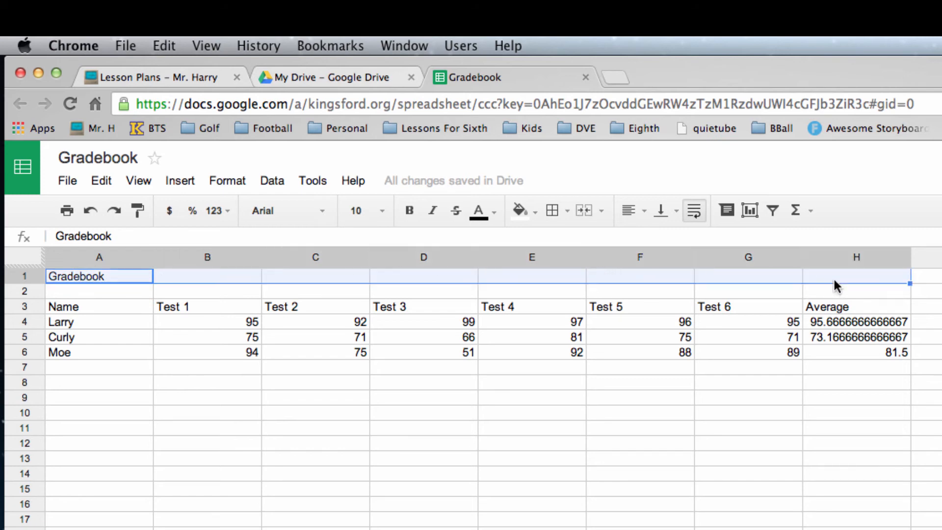
pyautogui.click(175, 425)
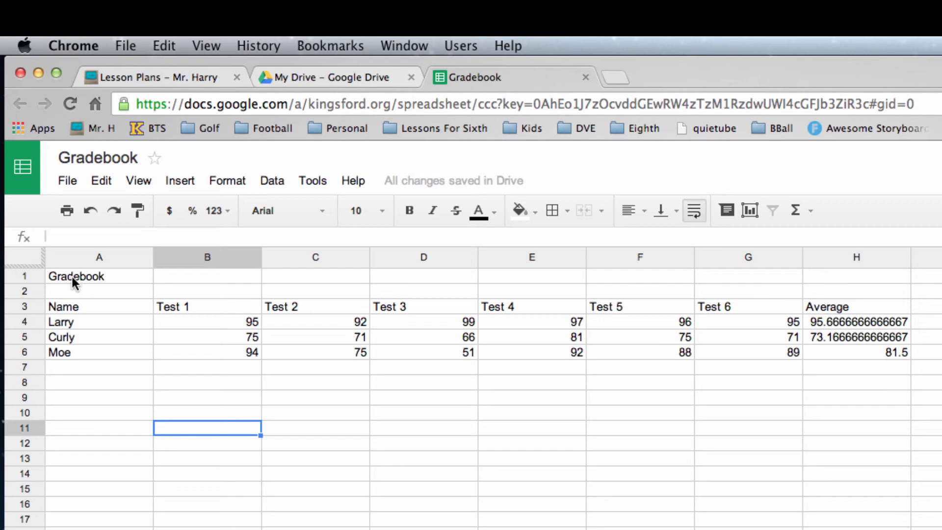
pyautogui.moveTo(72, 276); pyautogui.dragTo(893, 275)
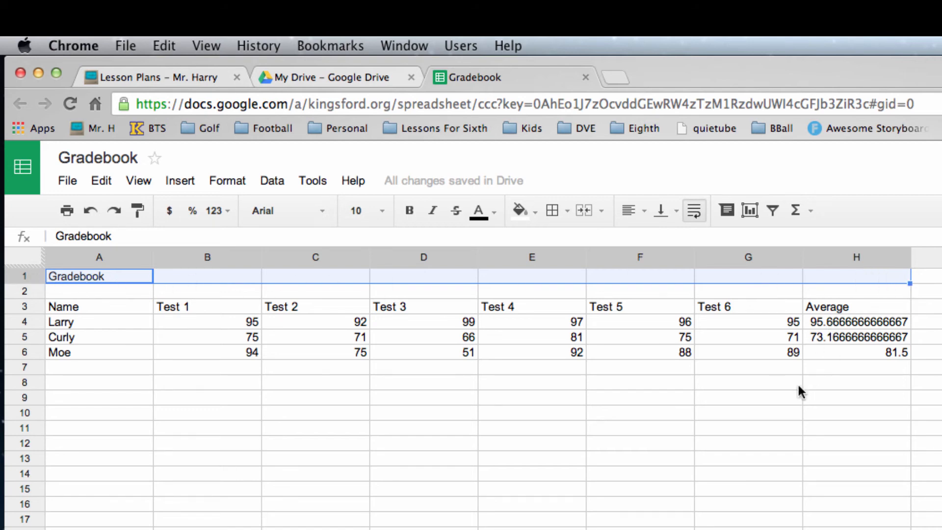
pyautogui.click(582, 211)
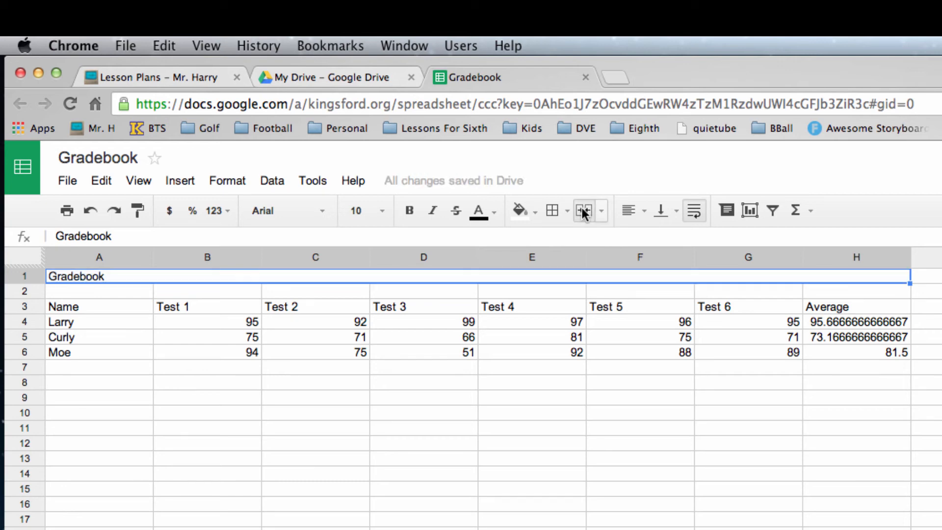
pyautogui.click(645, 211)
pyautogui.click(660, 242)
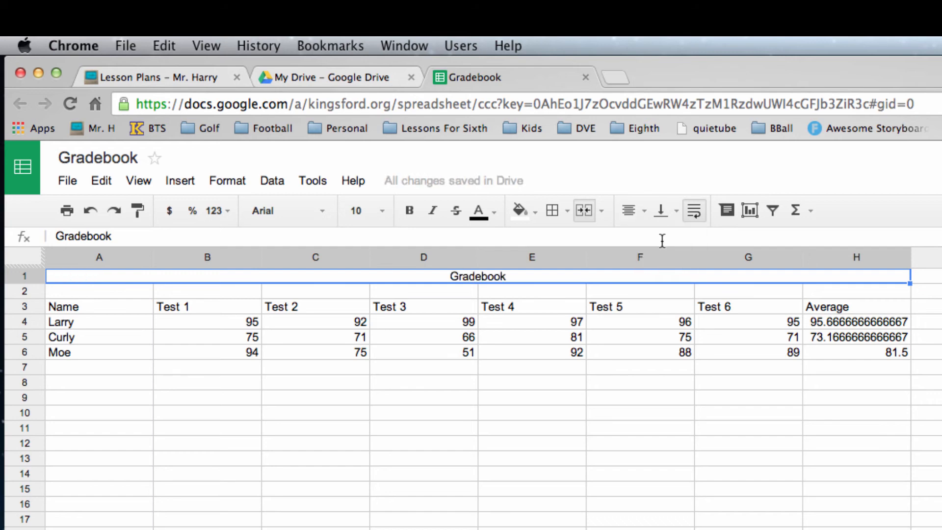
# Make the merged Gradebook title bold and set its font size to 12.
pyautogui.click(409, 212)
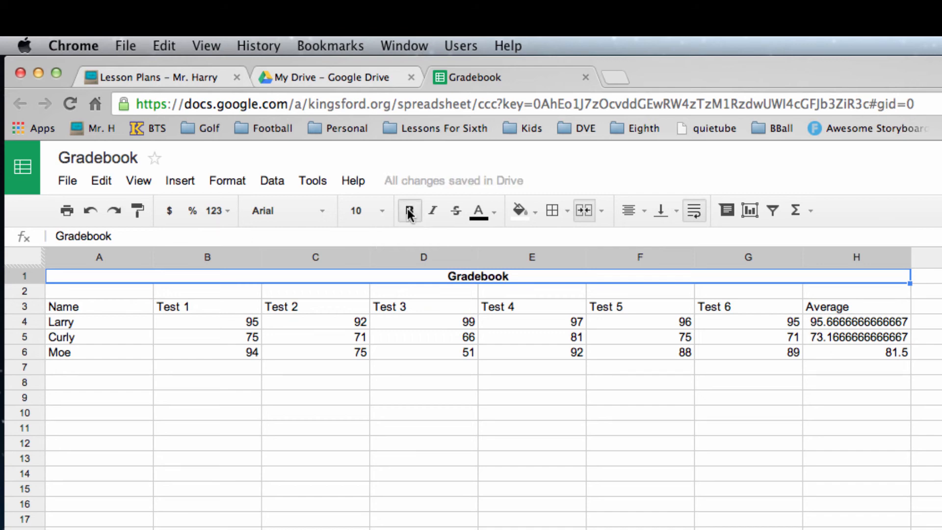
pyautogui.click(382, 208)
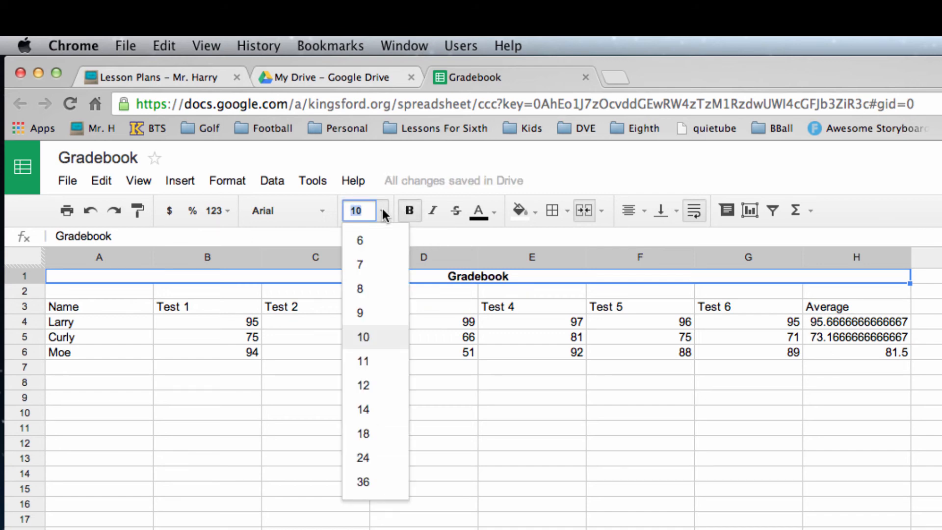
pyautogui.click(363, 386)
pyautogui.click(378, 389)
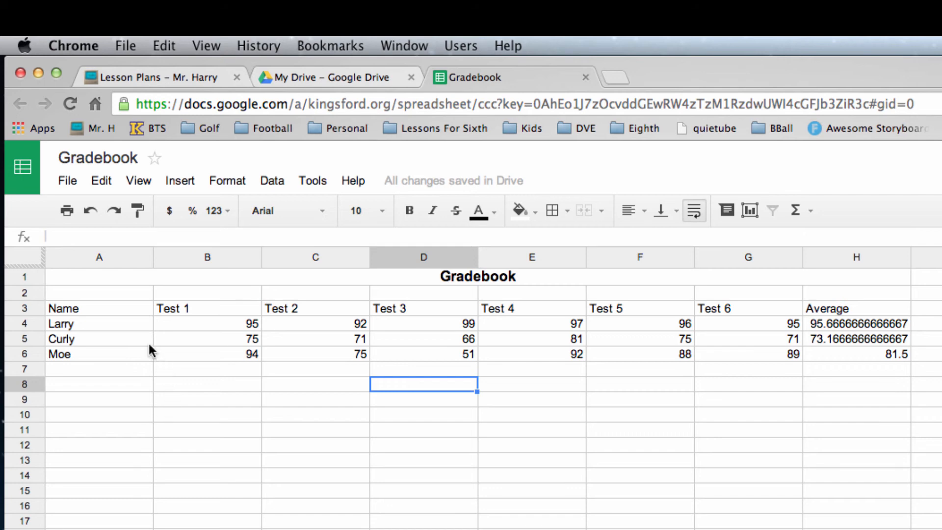
# Make the column headings from Name to Average in cells A3 to H3 bold.
pyautogui.moveTo(77, 305); pyautogui.dragTo(817, 310)
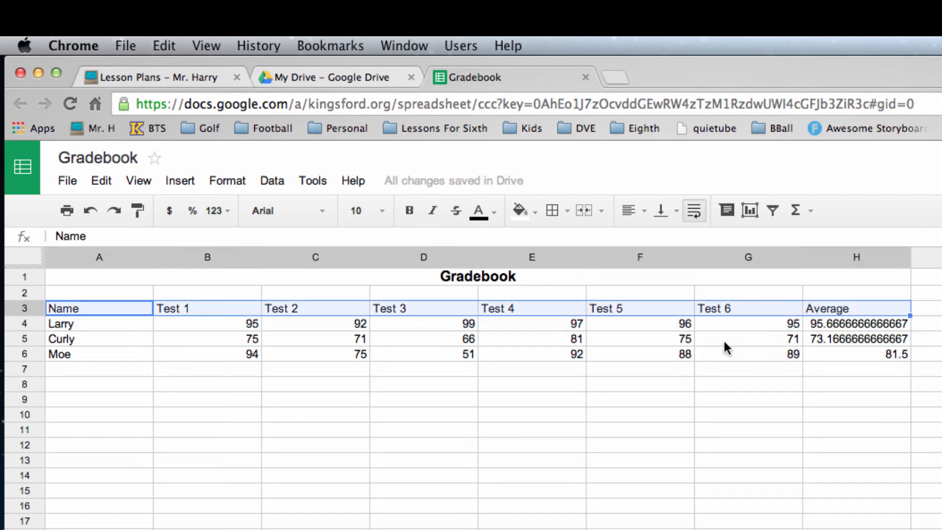
pyautogui.click(409, 211)
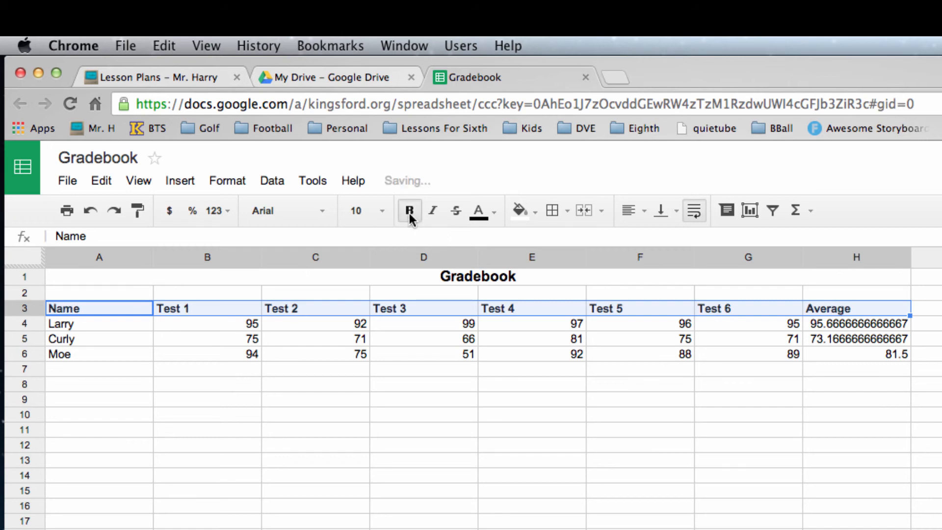
pyautogui.click(432, 445)
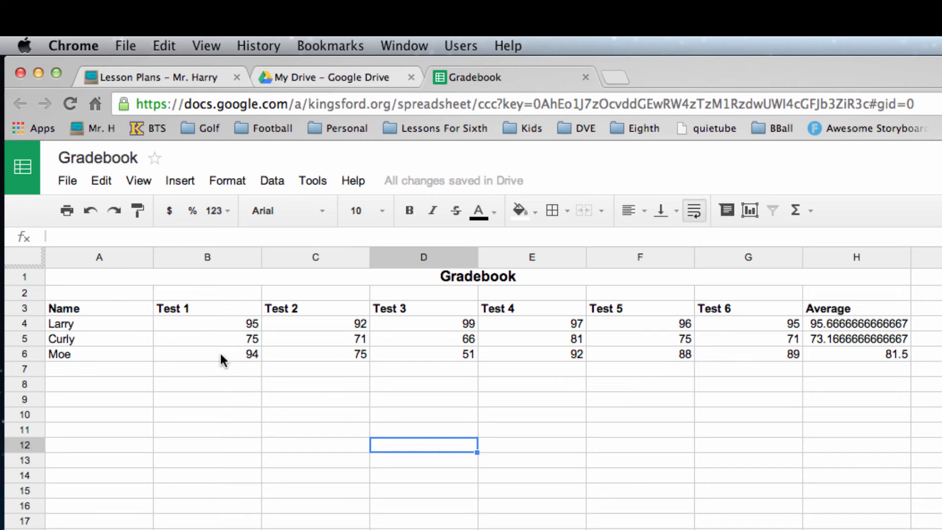
# Right-align the column headings from Test 1 to Average in cells B3 to H3.
pyautogui.click(199, 308)
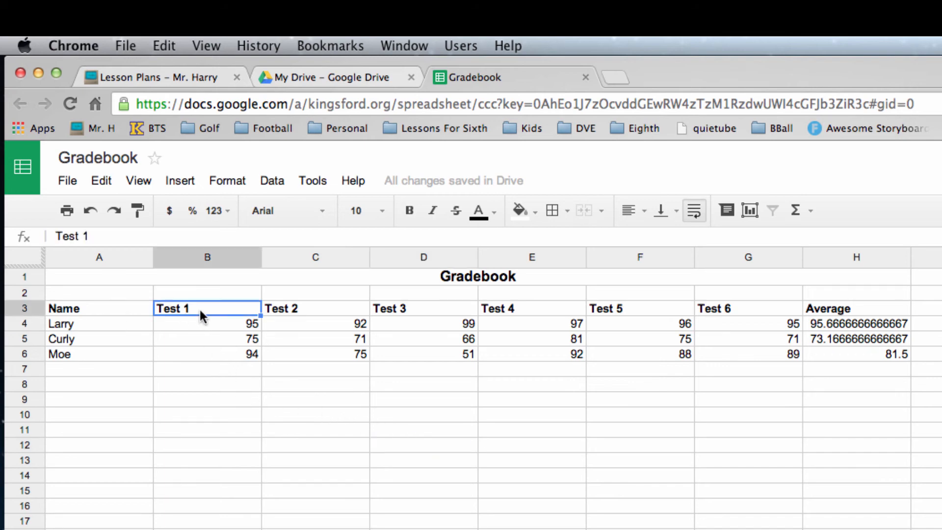
pyautogui.click(204, 258)
pyautogui.click(213, 338)
pyautogui.click(198, 307)
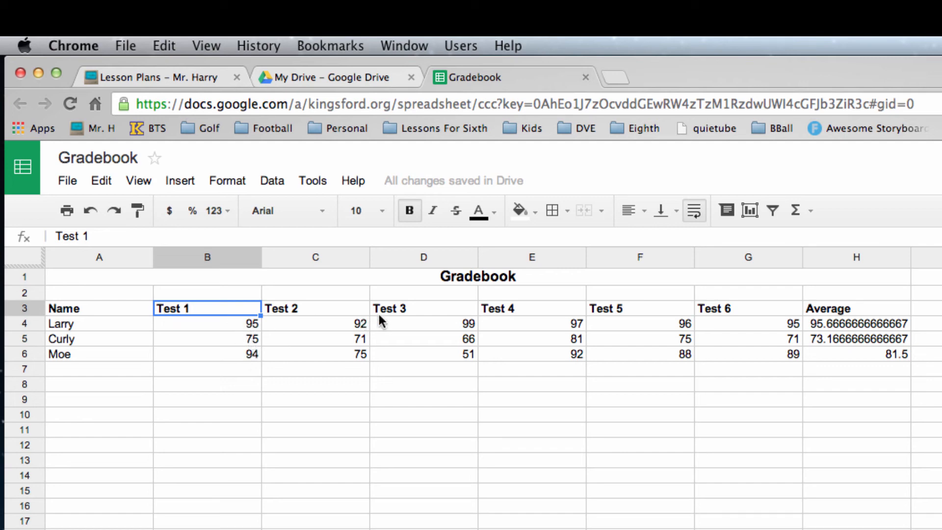
pyautogui.moveTo(220, 311); pyautogui.dragTo(845, 307)
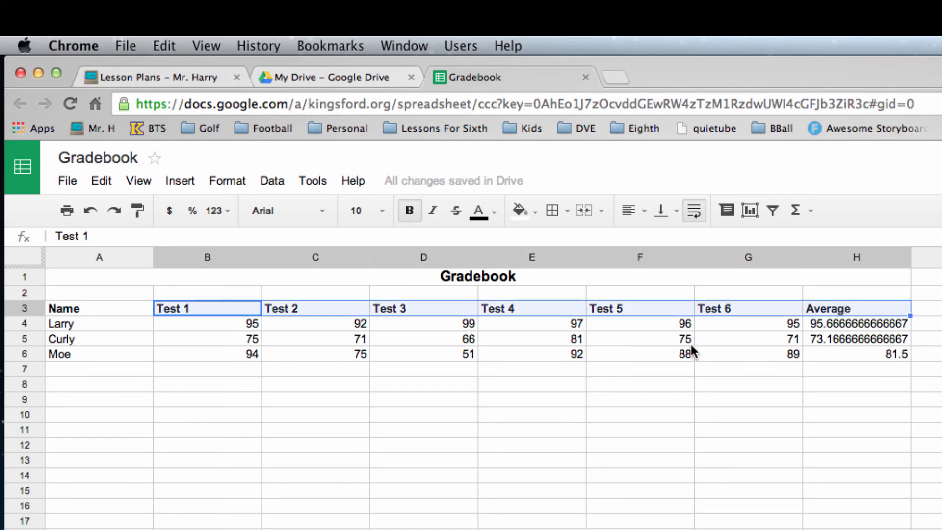
pyautogui.click(643, 210)
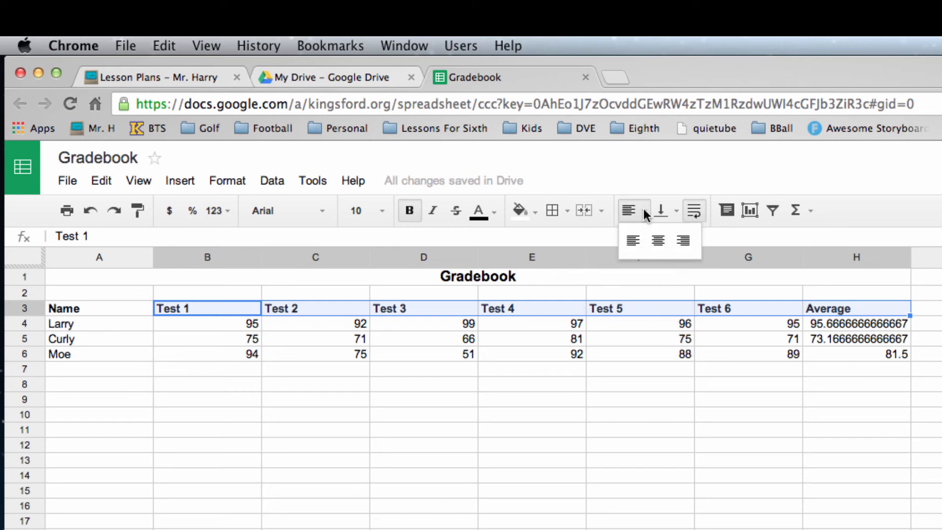
pyautogui.click(685, 245)
pyautogui.click(656, 458)
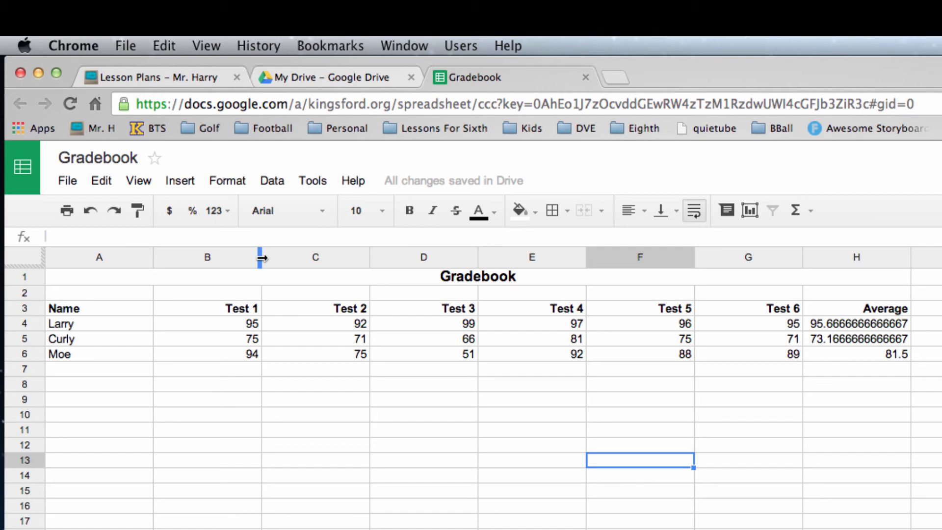
# Narrow the six test score columns B to G so that each fits closely around its heading.
pyautogui.moveTo(260, 258); pyautogui.dragTo(212, 259)
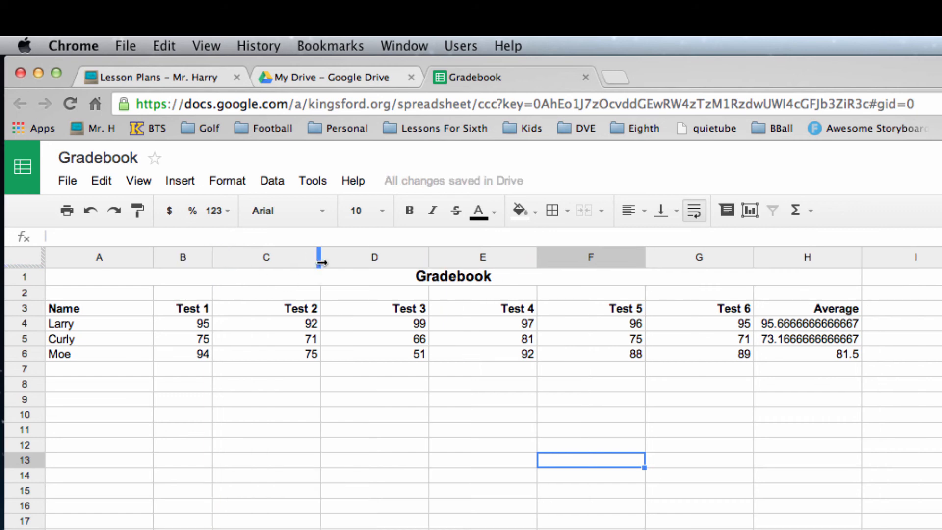
pyautogui.moveTo(321, 262); pyautogui.dragTo(271, 263)
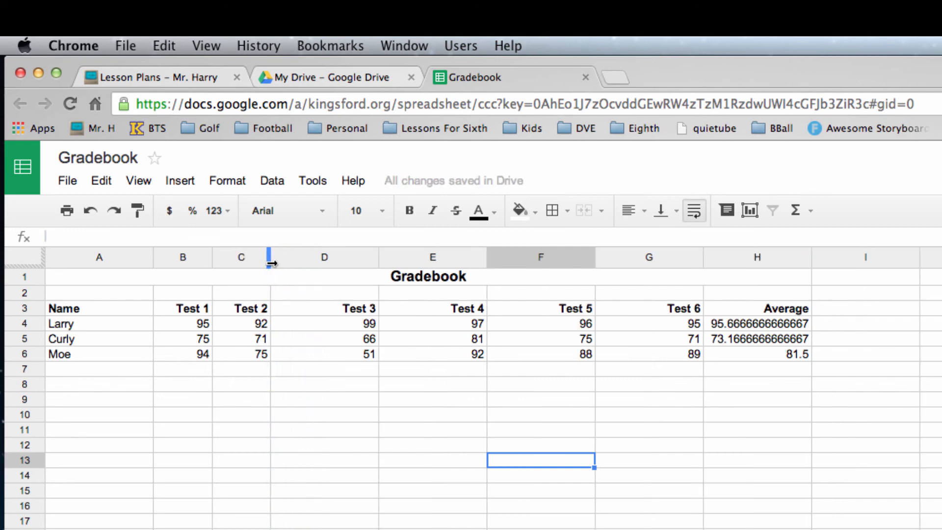
pyautogui.moveTo(380, 258); pyautogui.dragTo(317, 260)
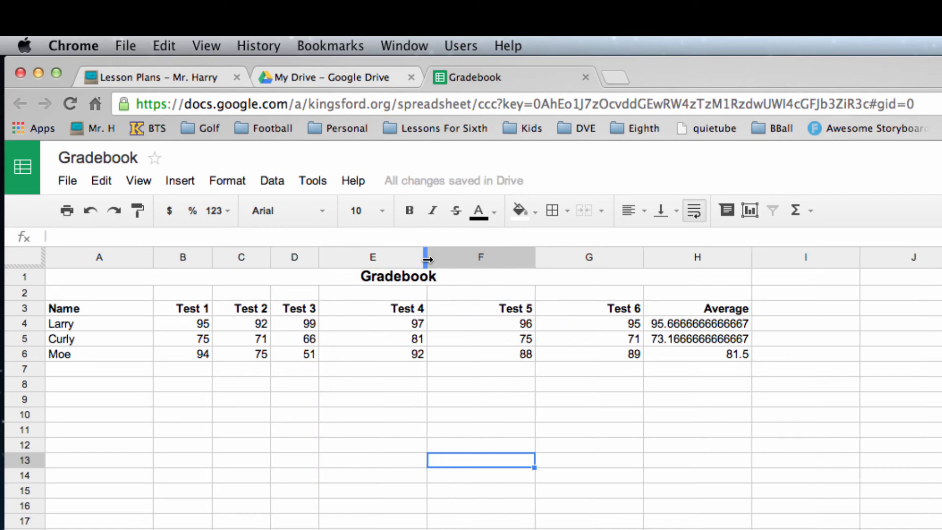
pyautogui.moveTo(427, 258); pyautogui.dragTo(364, 260)
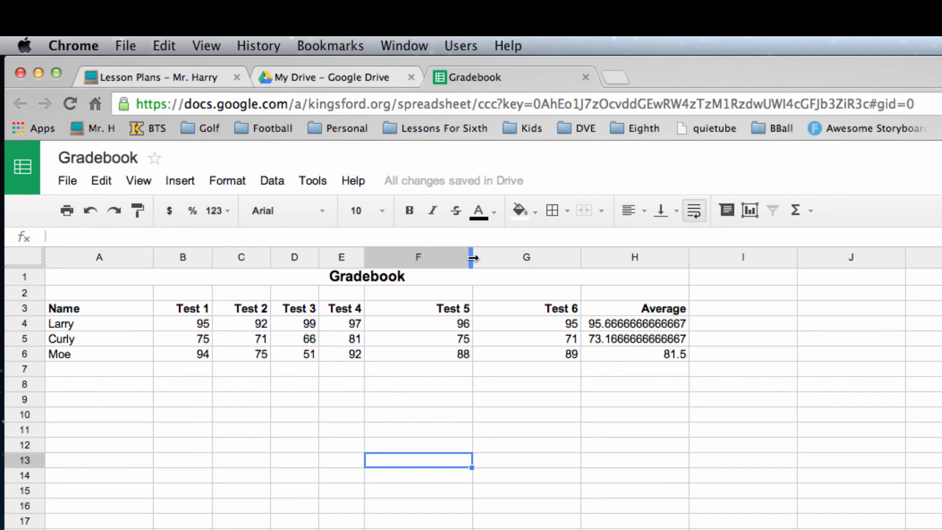
pyautogui.moveTo(474, 259); pyautogui.dragTo(414, 260)
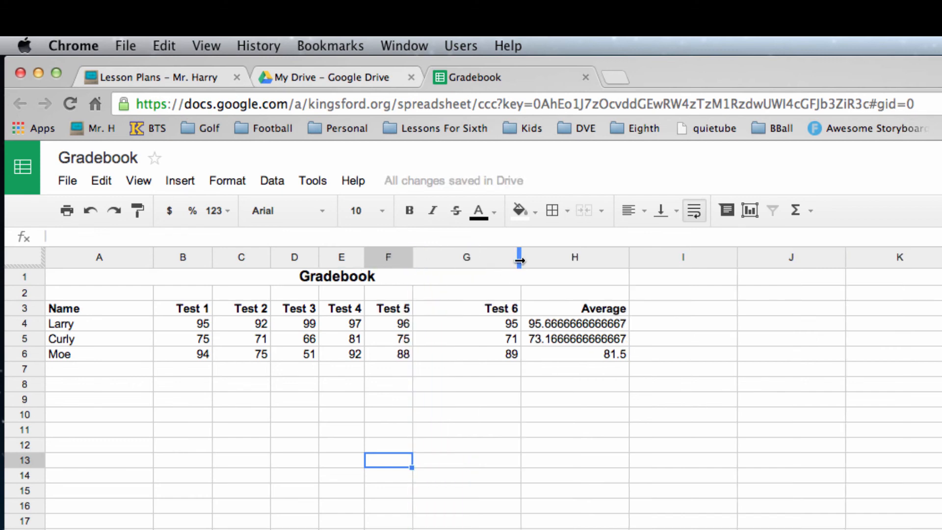
pyautogui.moveTo(521, 260); pyautogui.dragTo(453, 265)
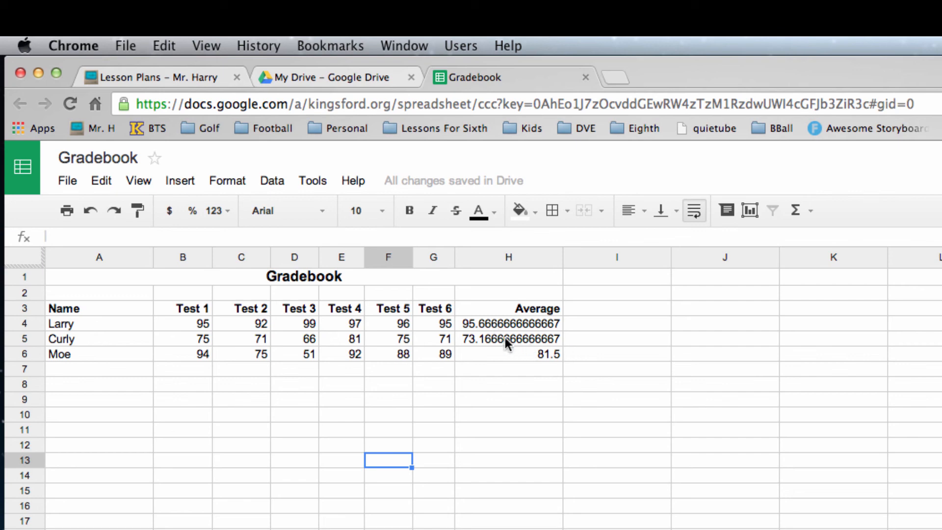
# Format the averages in cells H4 to H6 as numbers with 2 decimals.
pyautogui.moveTo(490, 320); pyautogui.dragTo(492, 353)
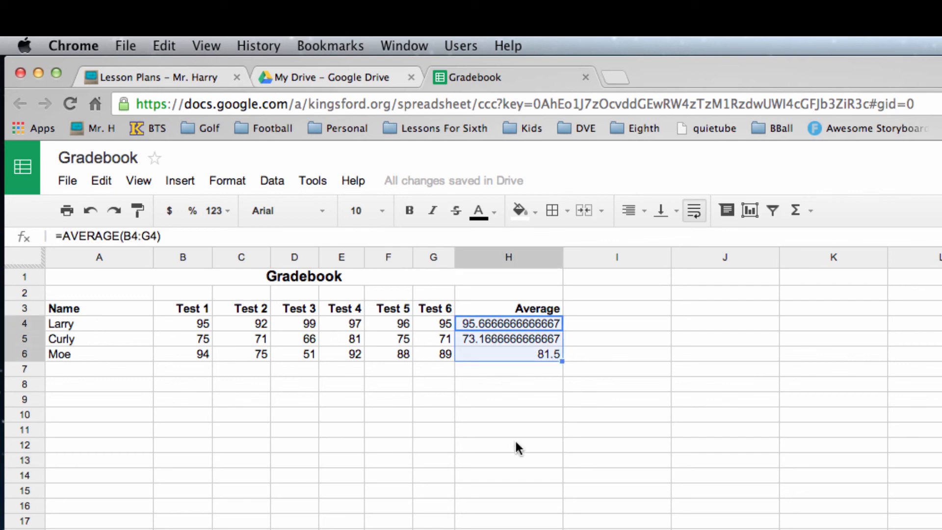
pyautogui.click(227, 210)
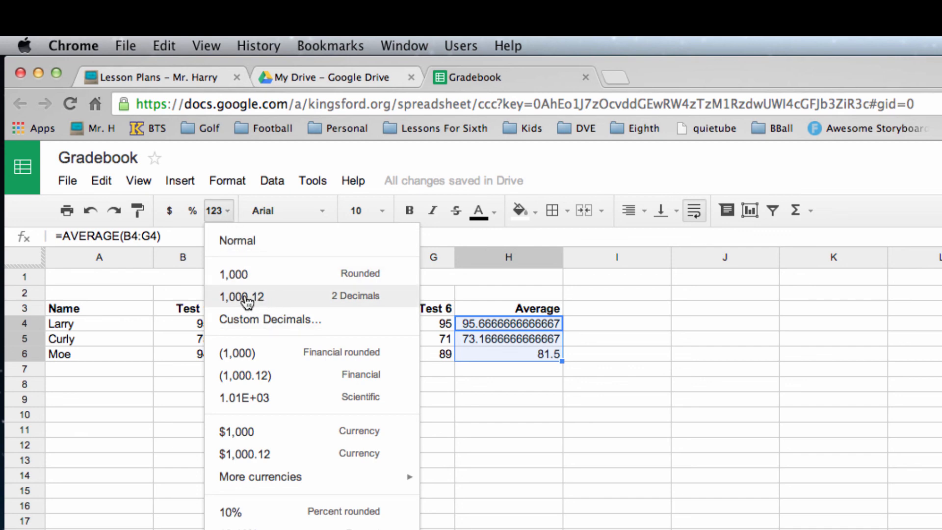
pyautogui.click(343, 300)
pyautogui.click(659, 400)
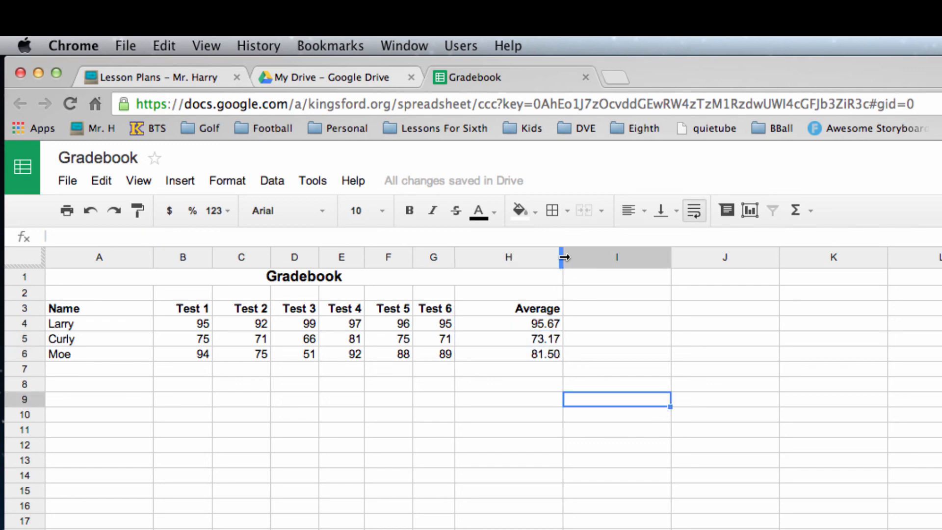
# Narrow the Average column H to fit its heading and tighten the Test 1 and Test 2 columns further.
pyautogui.moveTo(565, 257); pyautogui.dragTo(516, 258)
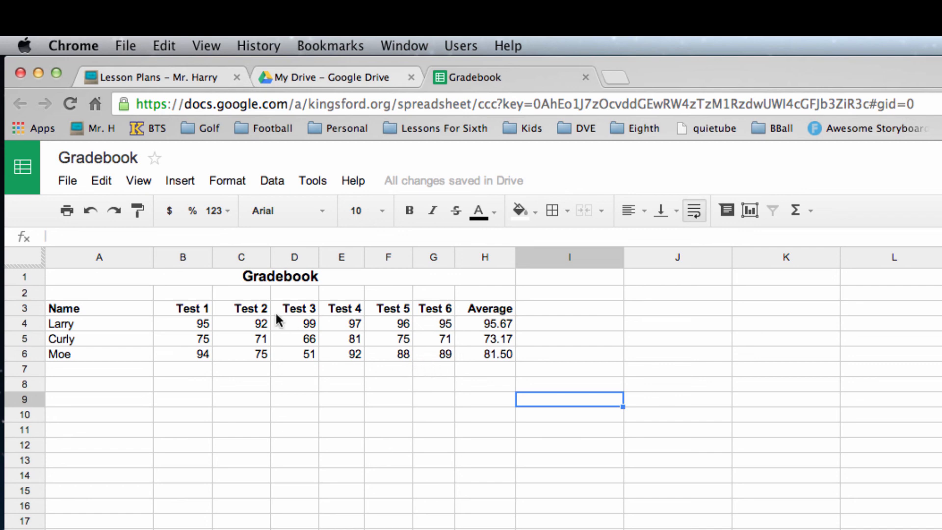
pyautogui.moveTo(210, 255); pyautogui.dragTo(202, 255)
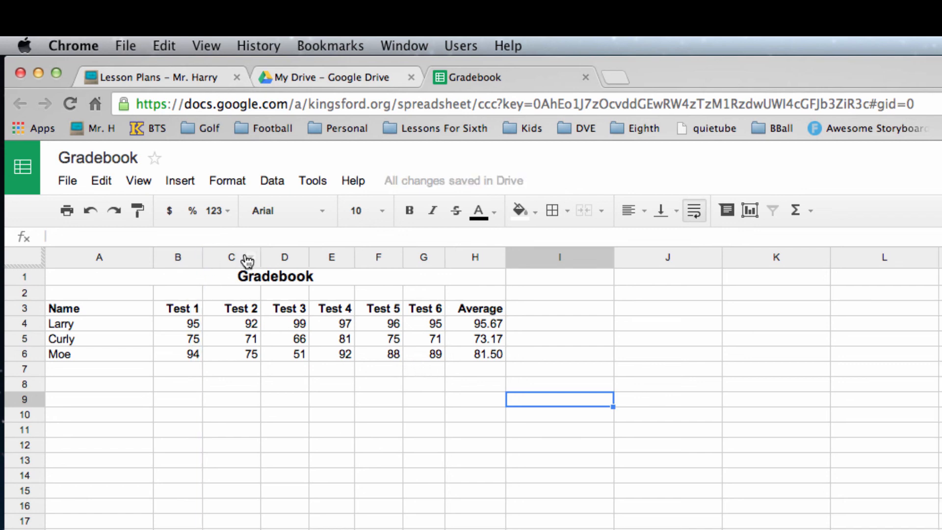
pyautogui.moveTo(261, 257); pyautogui.dragTo(255, 256)
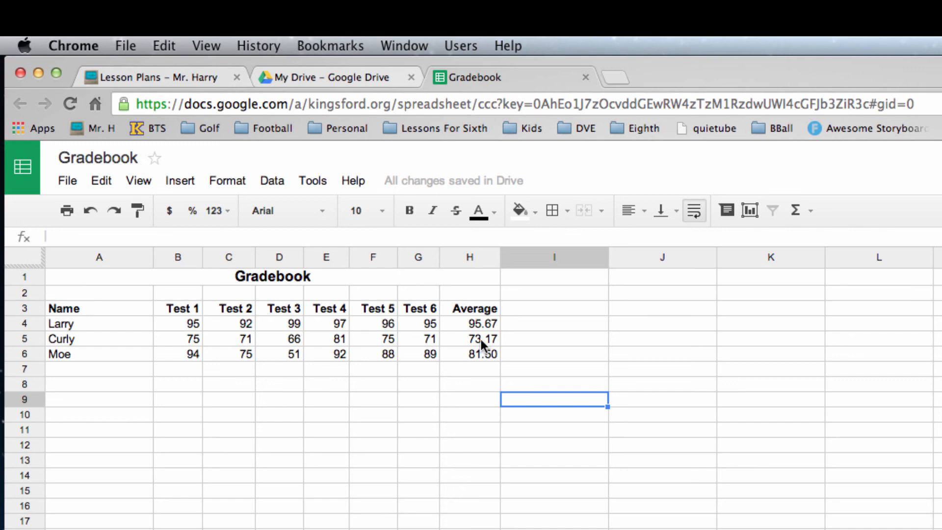
# Change the first student's Test 1 score in cell B4 to 58 and check the recalculated average in H4.
pyautogui.click(182, 327)
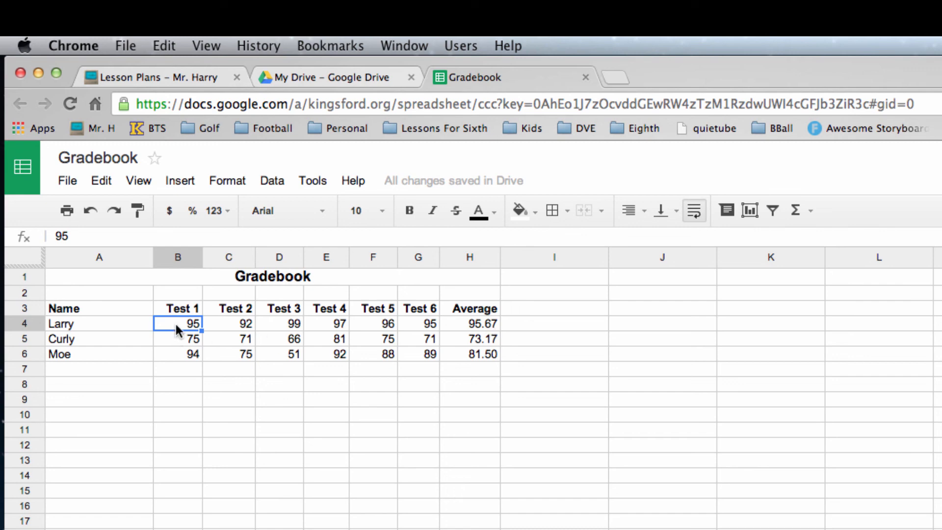
pyautogui.write('58')
pyautogui.press('Return')
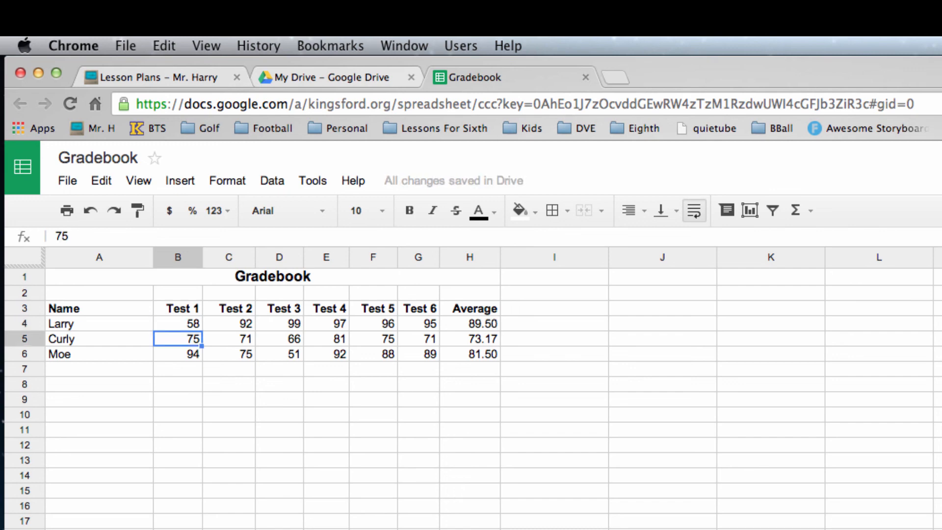
pyautogui.click(465, 326)
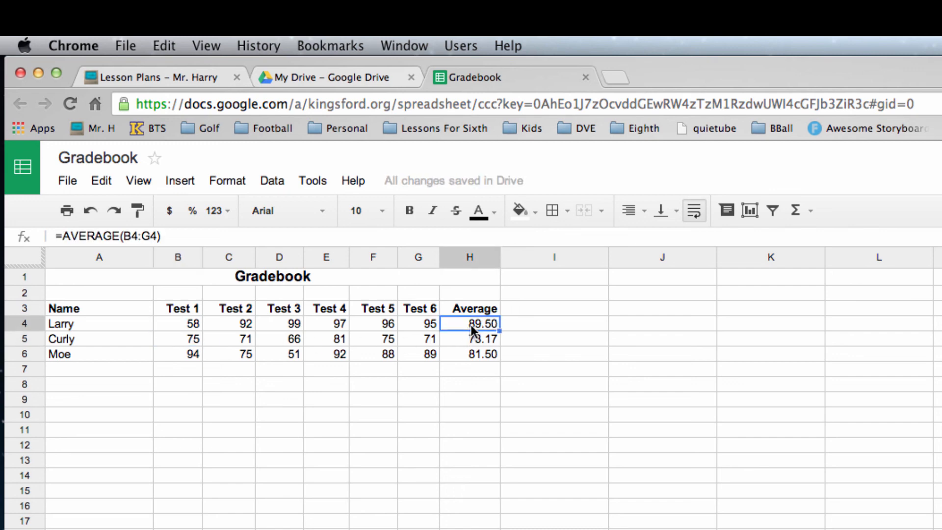
# Set the first student's Test 1 score in cell B4 back to 95.
pyautogui.click(187, 326)
pyautogui.write('95')
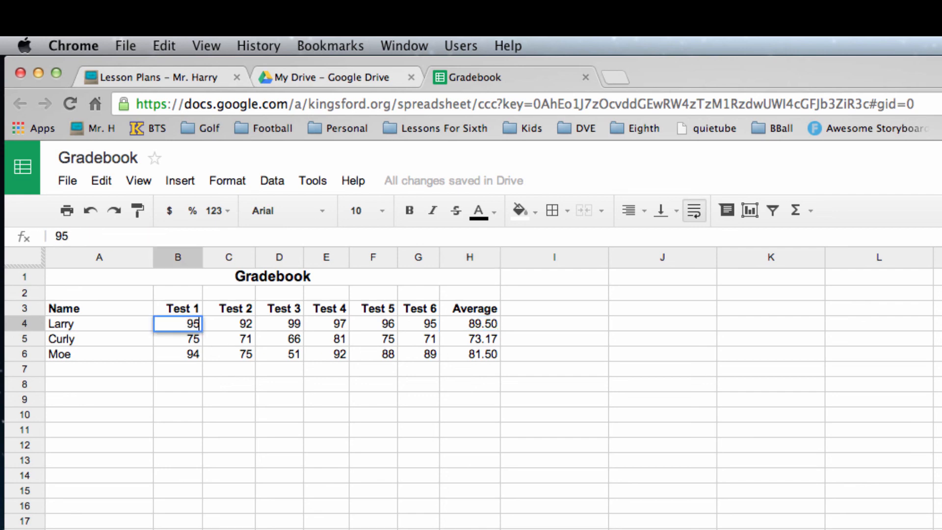
pyautogui.press('Return')
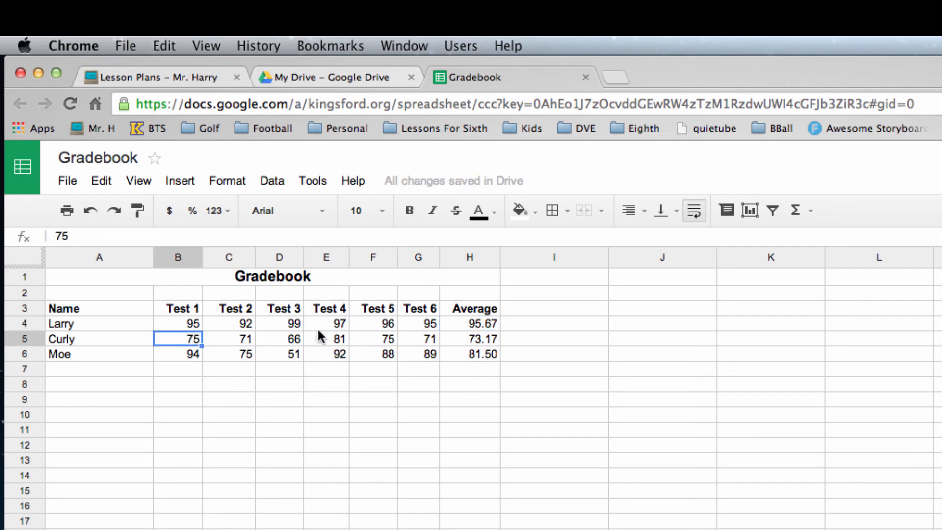
pyautogui.click(340, 325)
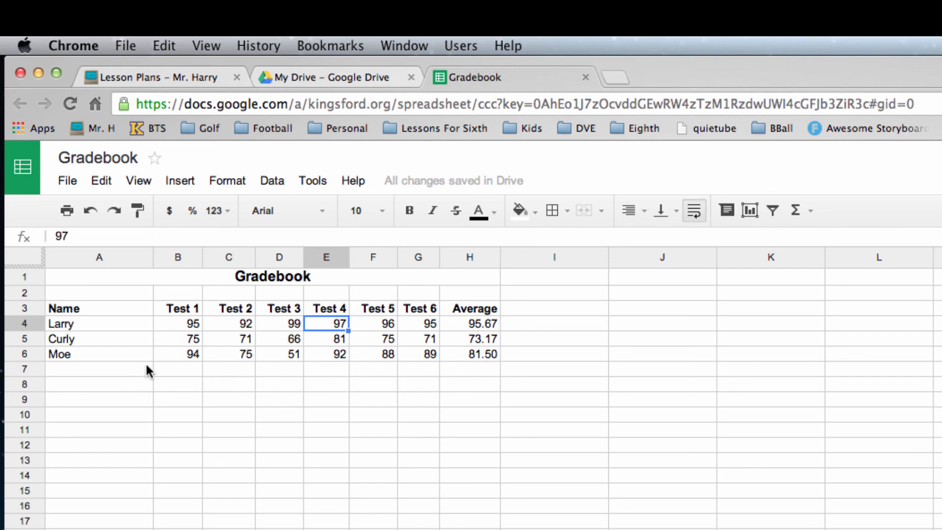
pyautogui.click(198, 358)
pyautogui.click(238, 357)
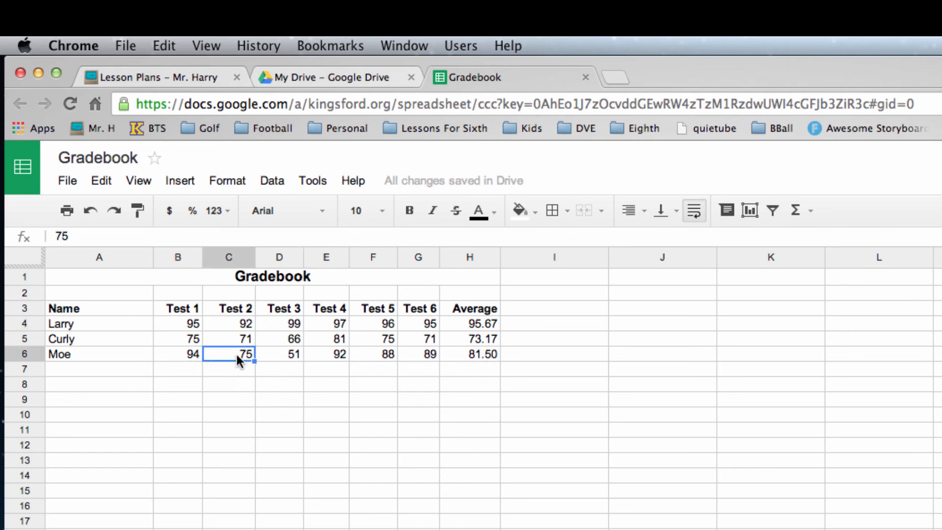
pyautogui.click(293, 335)
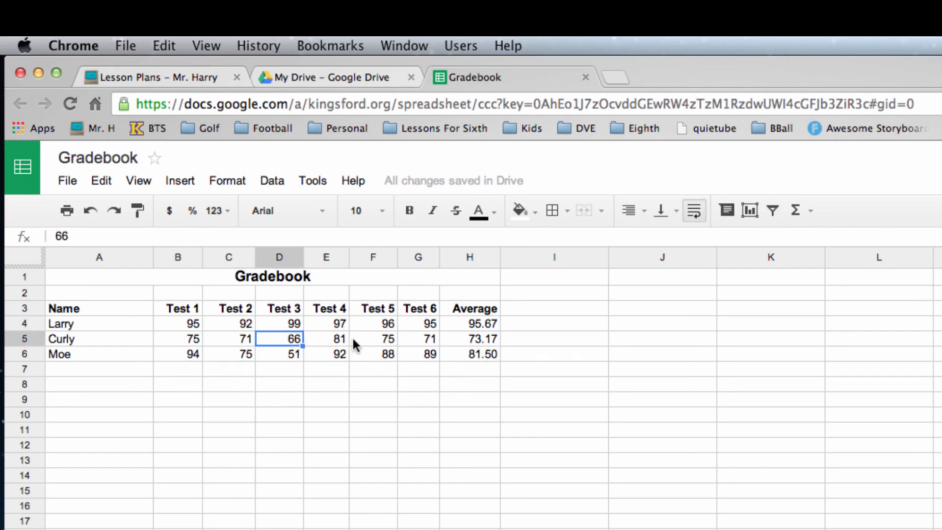
pyautogui.click(330, 342)
pyautogui.click(387, 352)
pyautogui.click(484, 352)
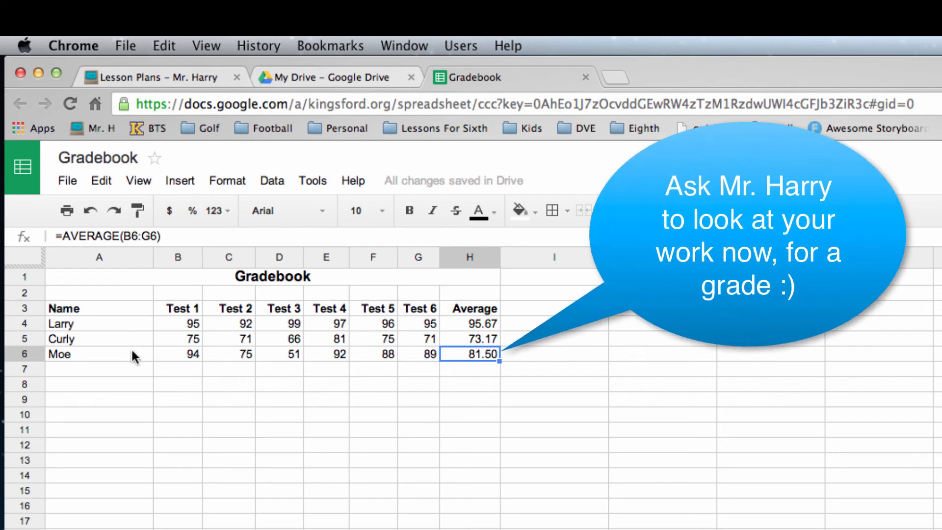
pyautogui.click(179, 327)
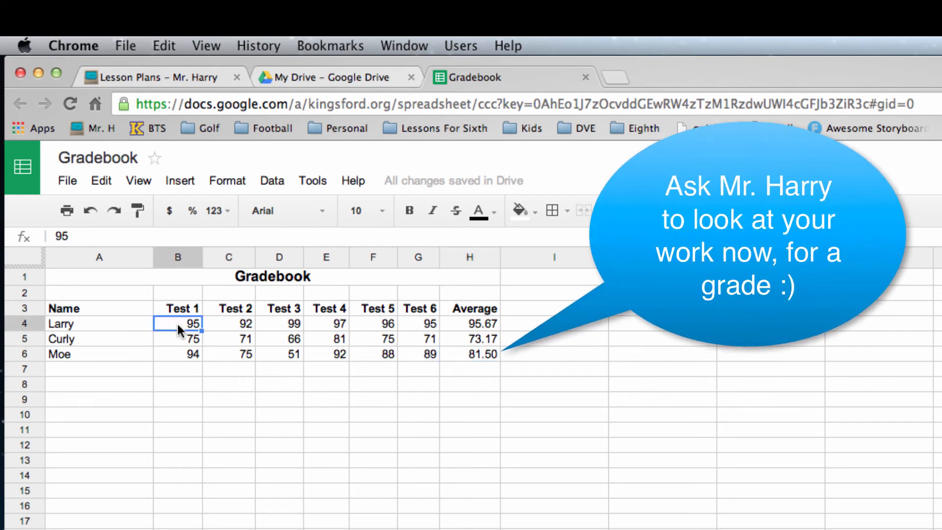